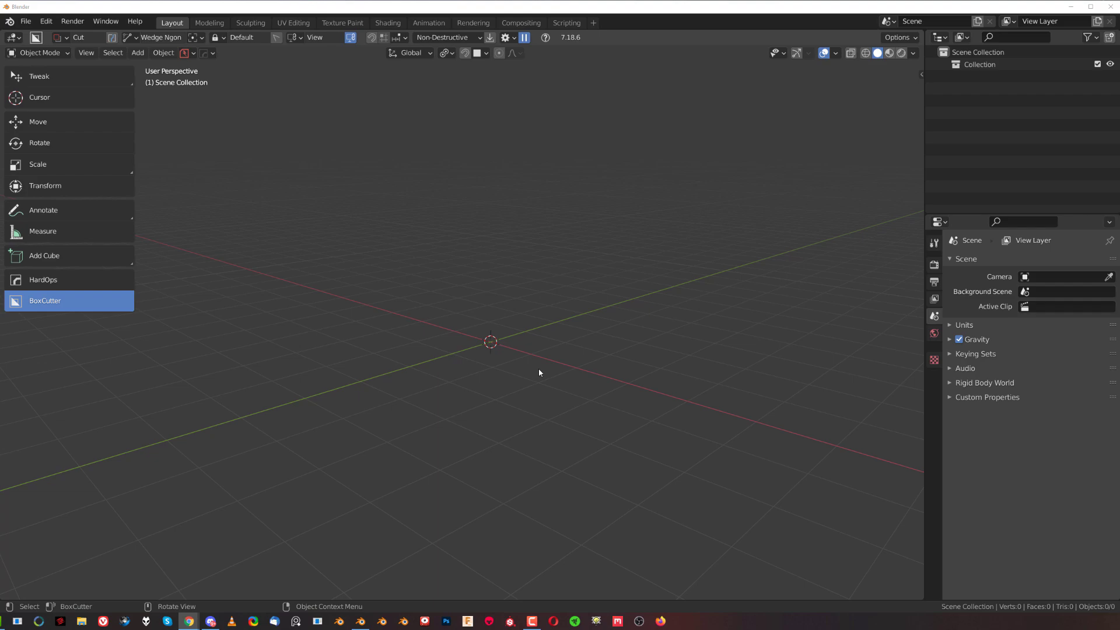
Step: Add a cube mesh at the world origin
{"action": "middle_click_drag", "start_coordinate": [517, 350], "coordinate": [537, 328]}
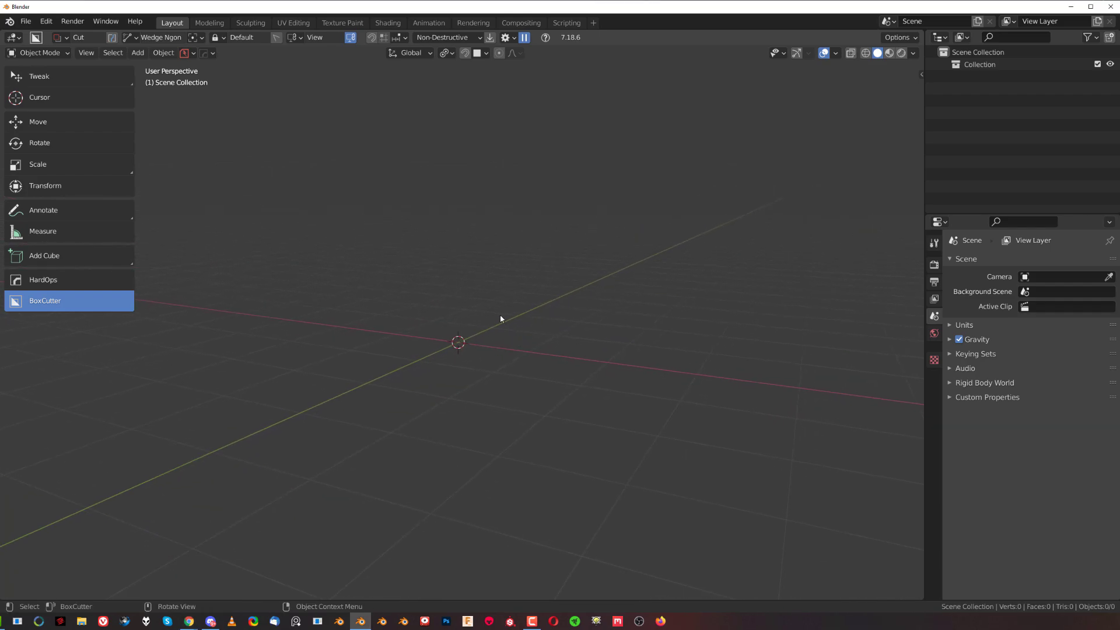
{"action": "middle_click_drag", "start_coordinate": [495, 383], "coordinate": [512, 343]}
{"action": "key", "text": "shift+a"}
{"action": "mouse_move", "coordinate": [509, 336]}
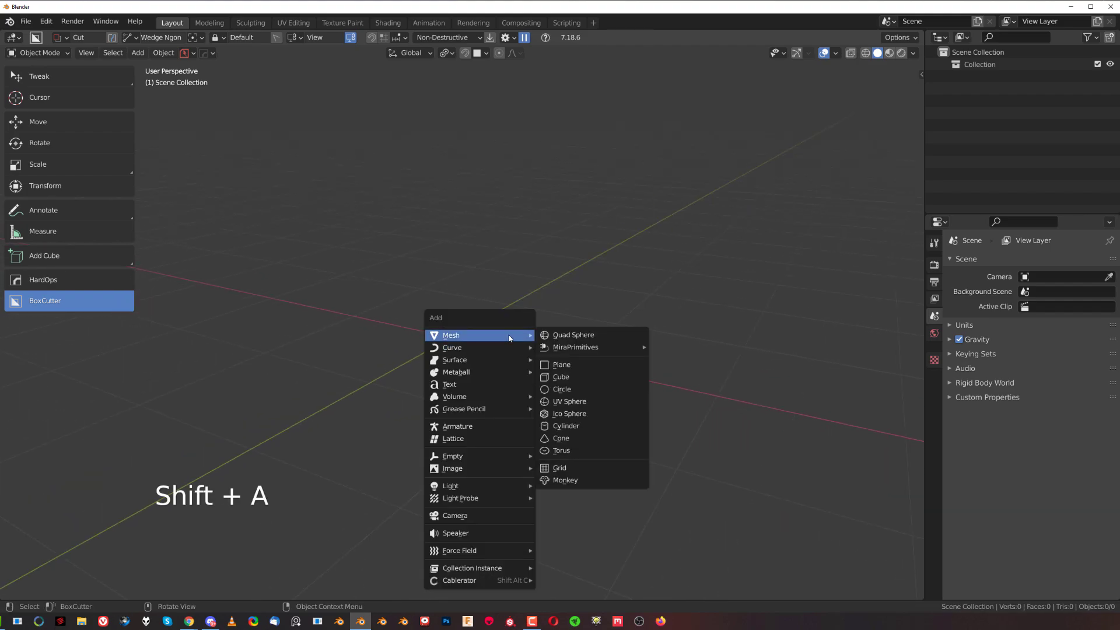
{"action": "left_click", "coordinate": [561, 377]}
Step: In Edit Mode, bevel one top corner vertex of the cube with a width of about 0.356 m
{"action": "key", "text": "Tab"}
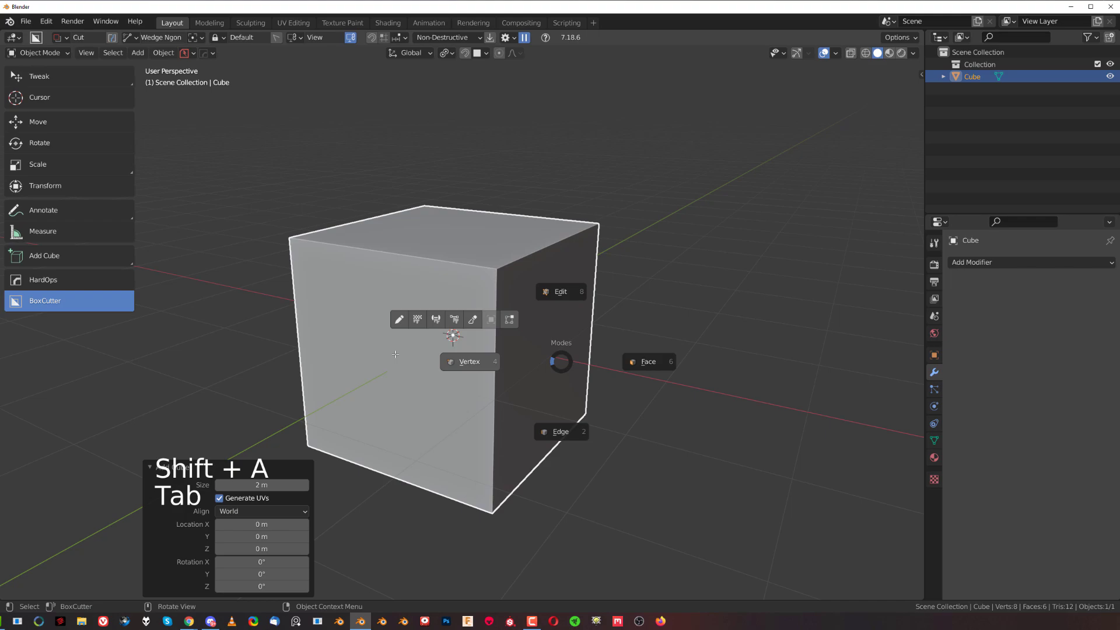
{"action": "middle_click_drag", "start_coordinate": [545, 368], "coordinate": [630, 328]}
{"action": "left_click", "coordinate": [497, 290]}
{"action": "key", "text": "shift+ctrl+b"}
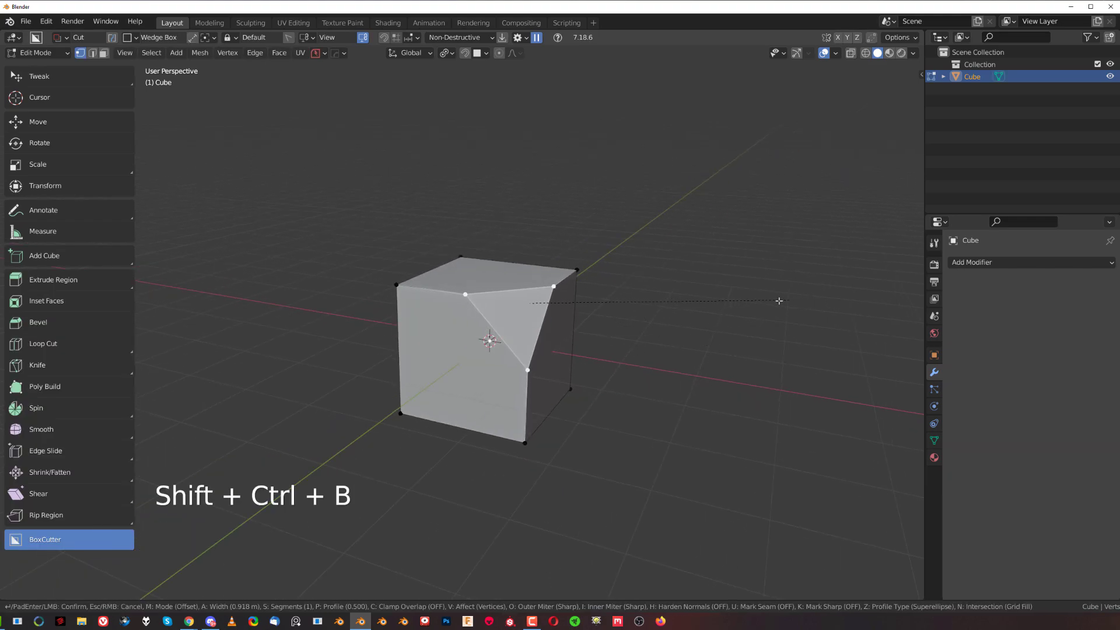
{"action": "left_click", "coordinate": [738, 300]}
{"action": "middle_click_drag", "start_coordinate": [600, 345], "coordinate": [605, 363]}
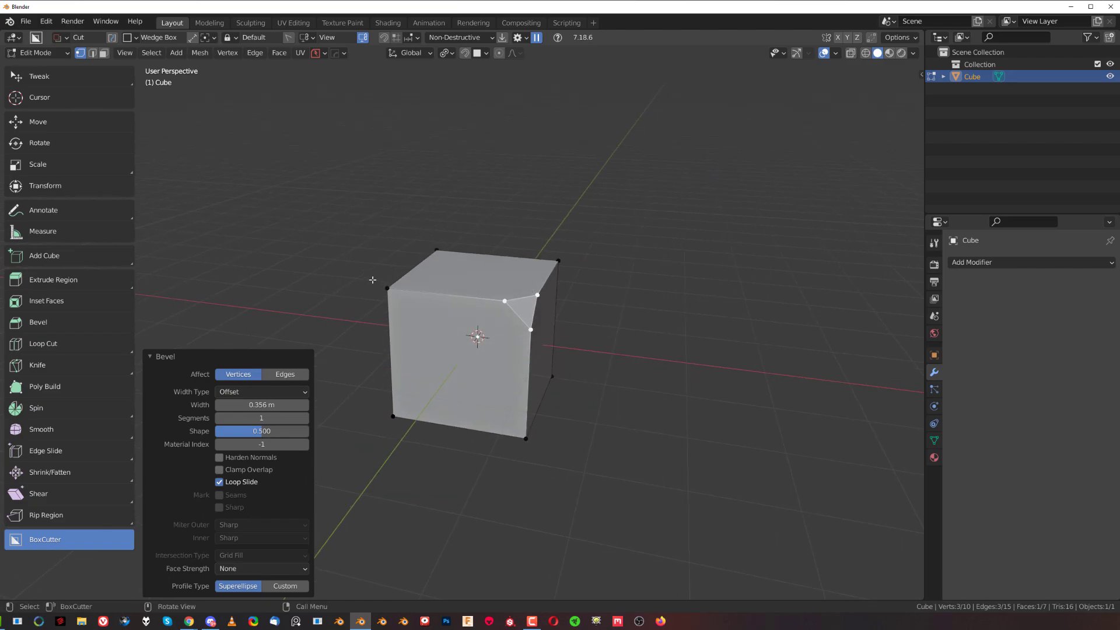
Step: Select the whole mesh and Symmetrize it in the -X to +X direction
{"action": "middle_click_drag", "start_coordinate": [565, 302], "coordinate": [645, 270]}
{"action": "scroll", "coordinate": [606, 309], "scroll_direction": "up", "scroll_amount": 2}
{"action": "scroll", "coordinate": [590, 315], "scroll_direction": "down", "scroll_amount": 2}
{"action": "key", "text": "a"}
{"action": "left_click", "coordinate": [590, 320]}
{"action": "key", "text": "a"}
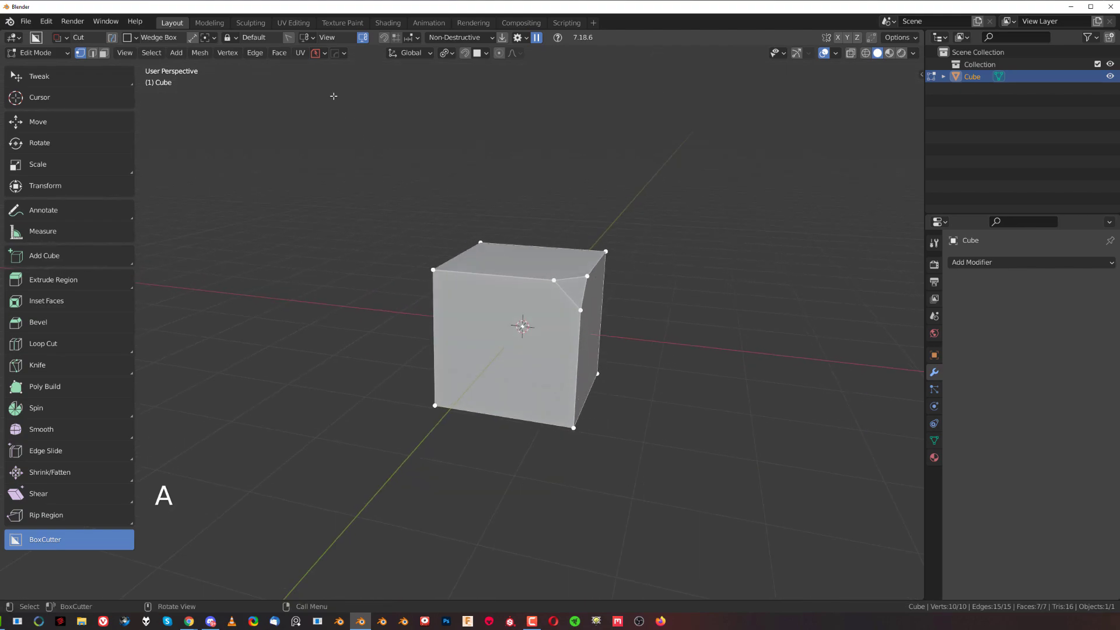
{"action": "left_click", "coordinate": [199, 53]}
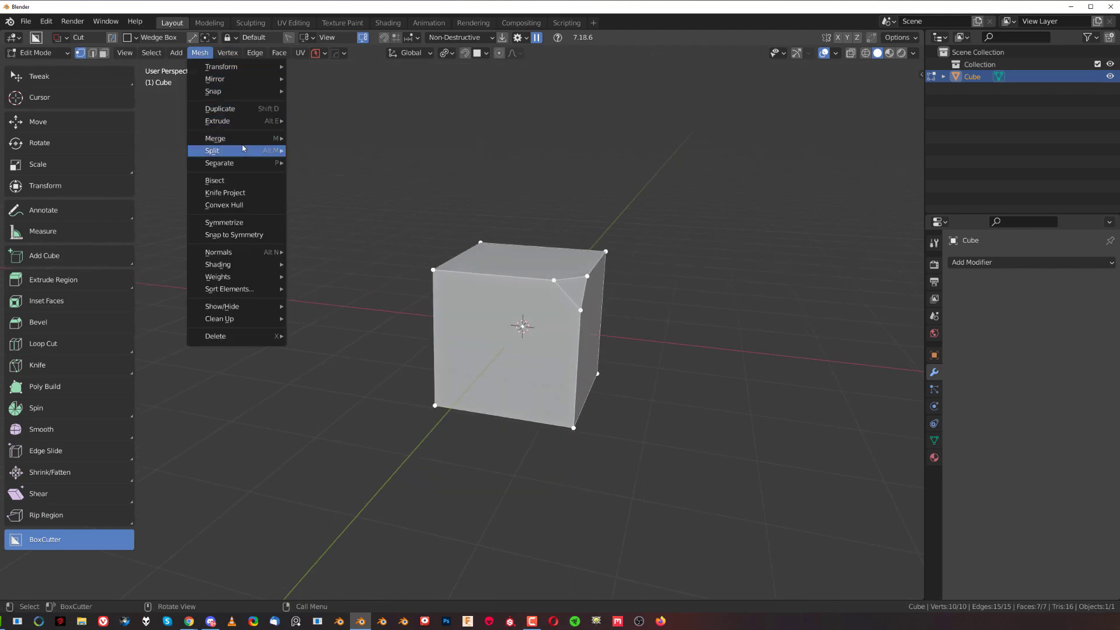
{"action": "left_click", "coordinate": [245, 222]}
{"action": "middle_click_drag", "start_coordinate": [589, 319], "coordinate": [457, 448]}
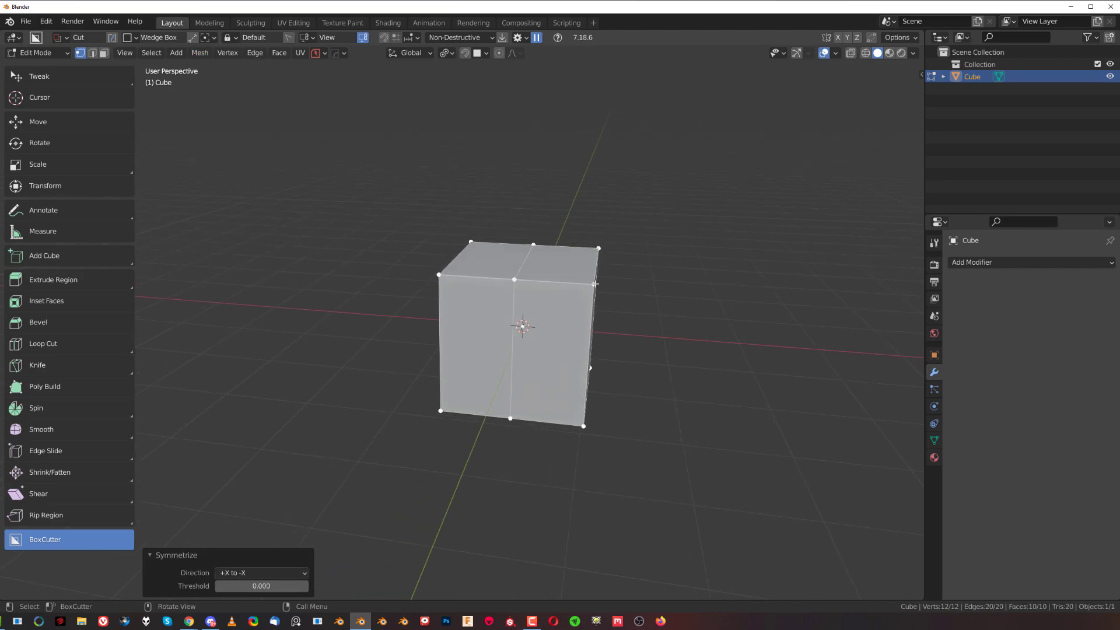
{"action": "left_click", "coordinate": [292, 571]}
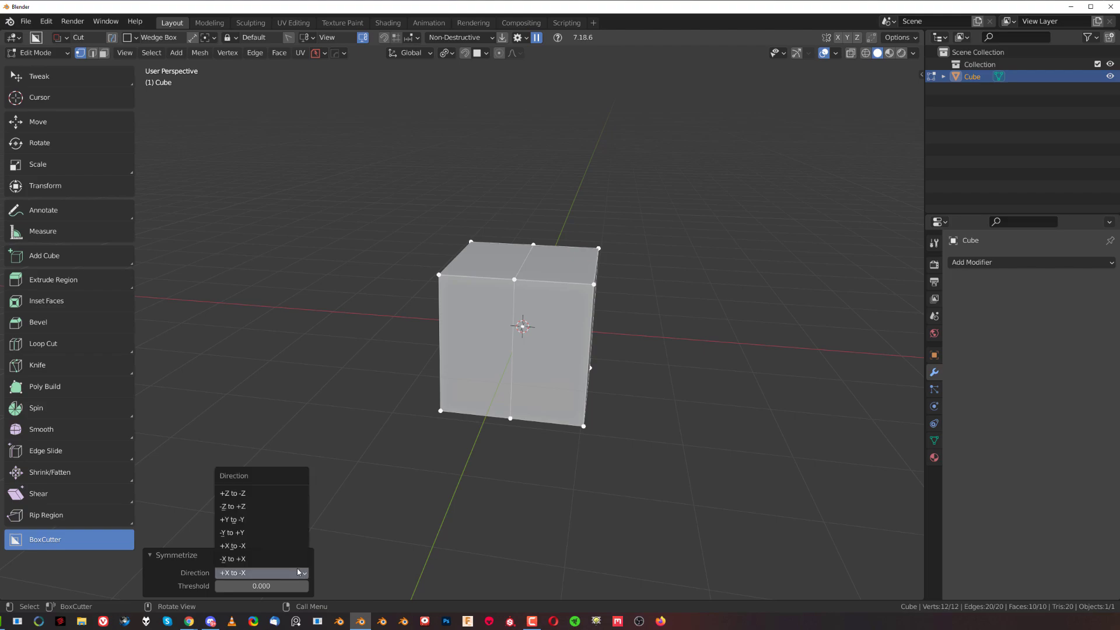
{"action": "left_click", "coordinate": [283, 562]}
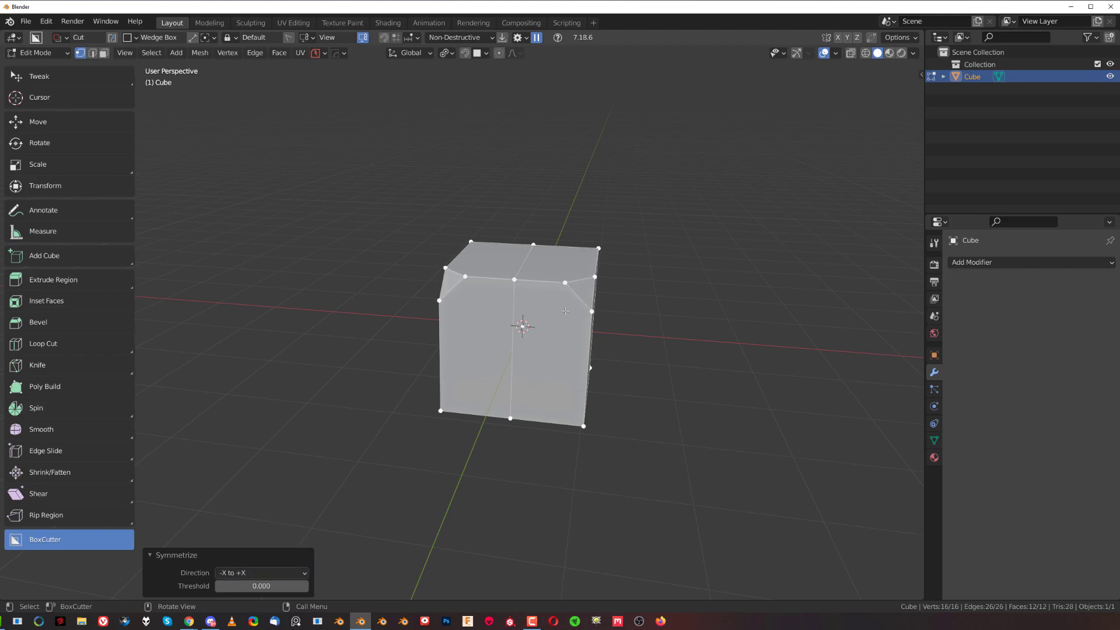
Step: Select the whole mesh again and Symmetrize it, trying -Z to +Z before setting the direction to +Z to -Z
{"action": "middle_click_drag", "start_coordinate": [566, 311], "coordinate": [537, 333]}
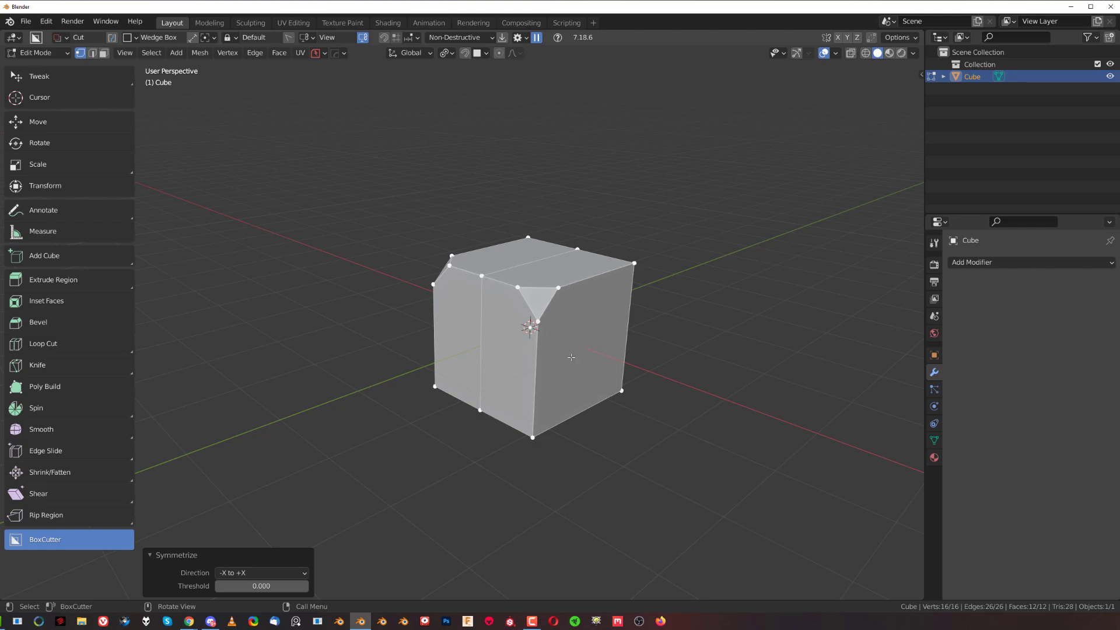
{"action": "middle_click_drag", "start_coordinate": [569, 358], "coordinate": [568, 352]}
{"action": "left_click", "coordinate": [748, 291]}
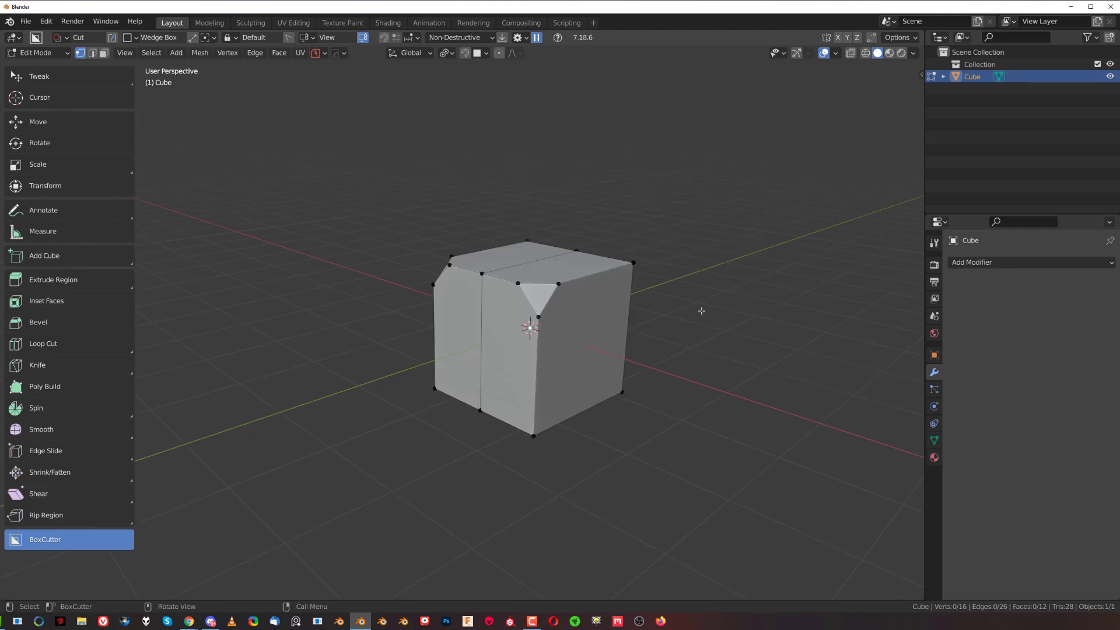
{"action": "key", "text": "a"}
{"action": "left_click", "coordinate": [199, 53]}
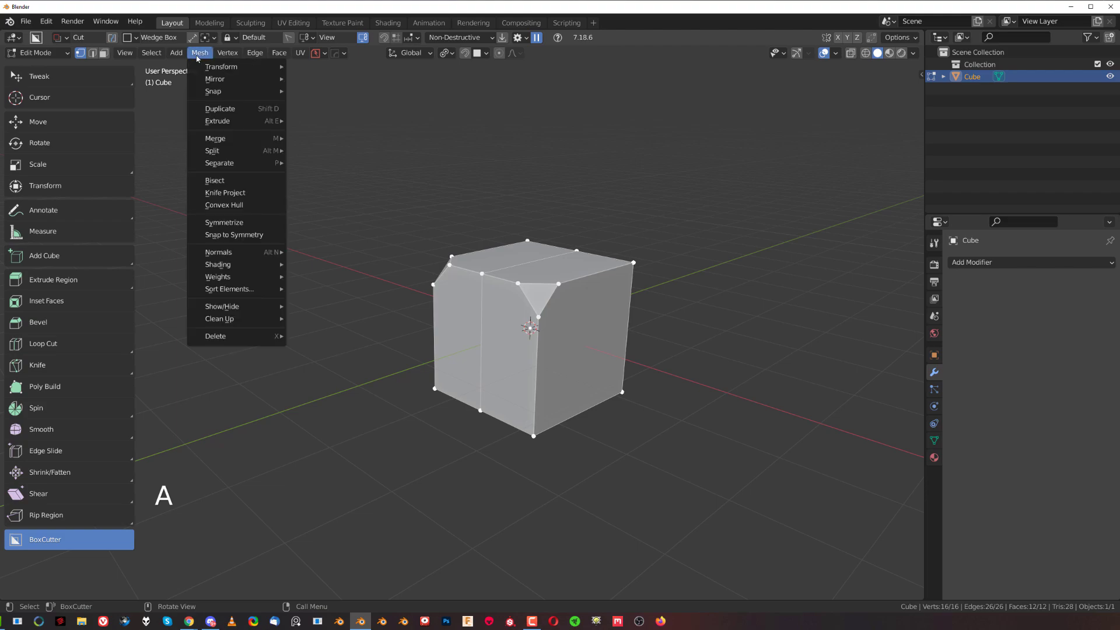
{"action": "left_click", "coordinate": [244, 224]}
{"action": "left_click", "coordinate": [263, 573]}
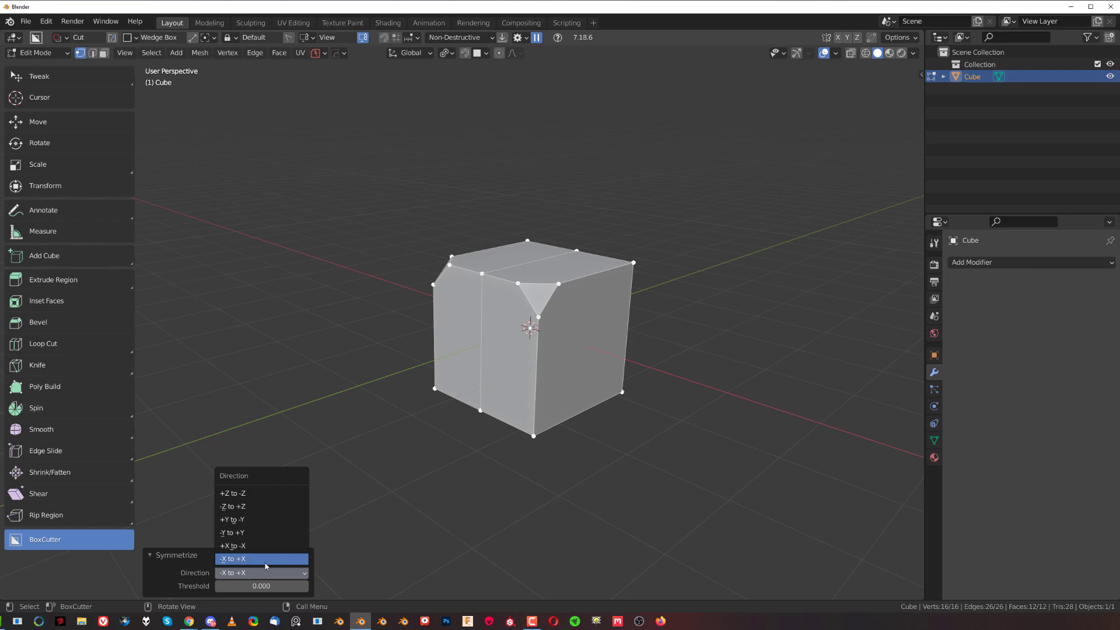
{"action": "left_click", "coordinate": [250, 506]}
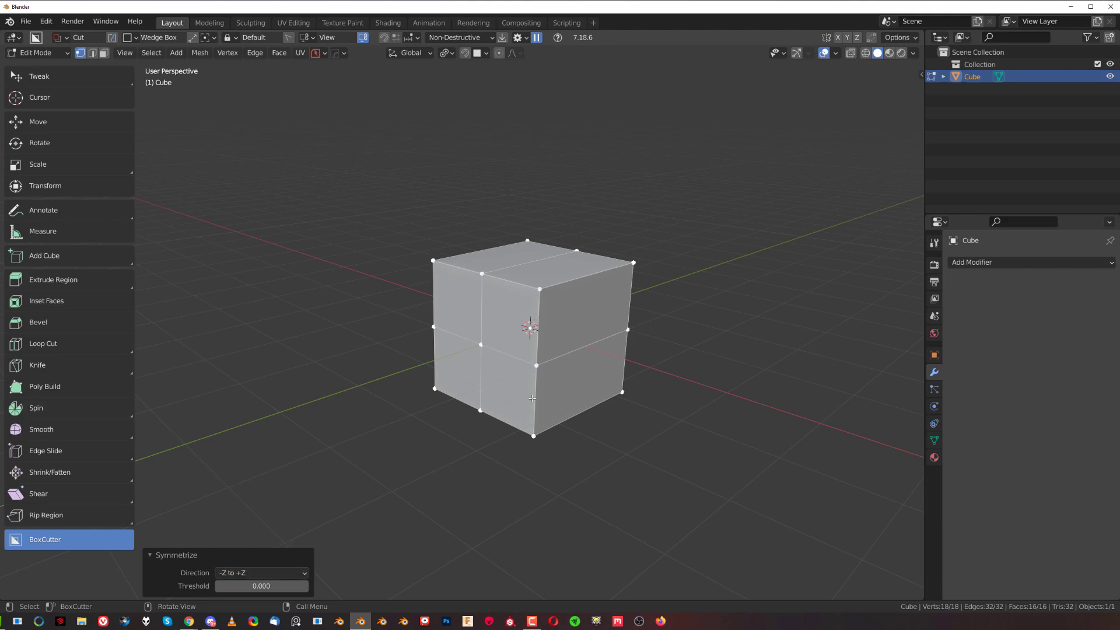
{"action": "left_click", "coordinate": [265, 572]}
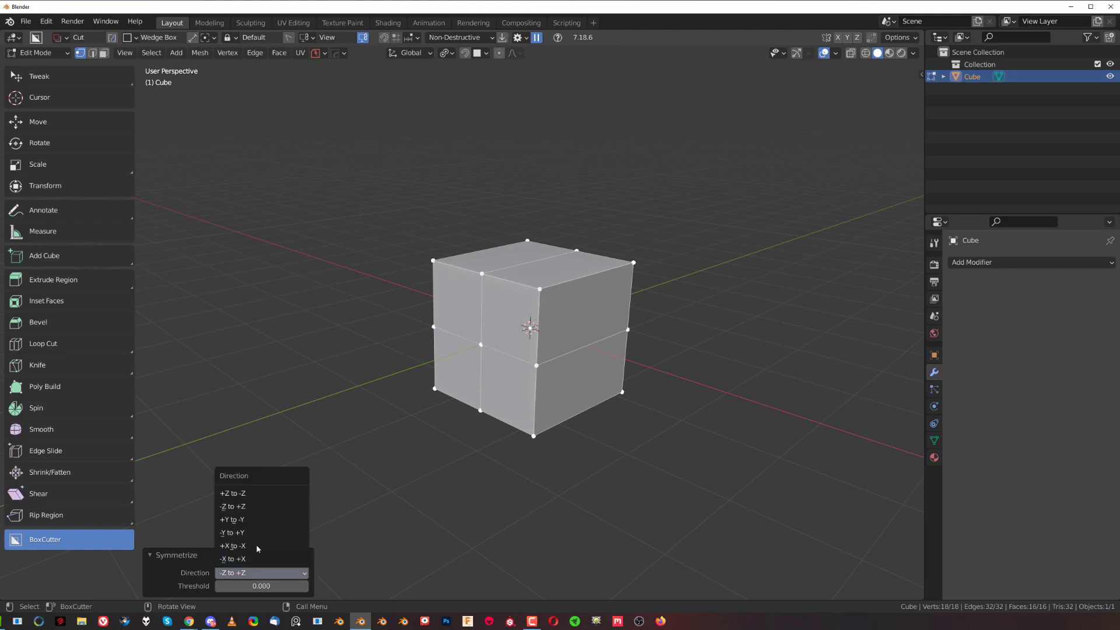
{"action": "left_click", "coordinate": [249, 495]}
{"action": "middle_click_drag", "start_coordinate": [552, 388], "coordinate": [635, 305]}
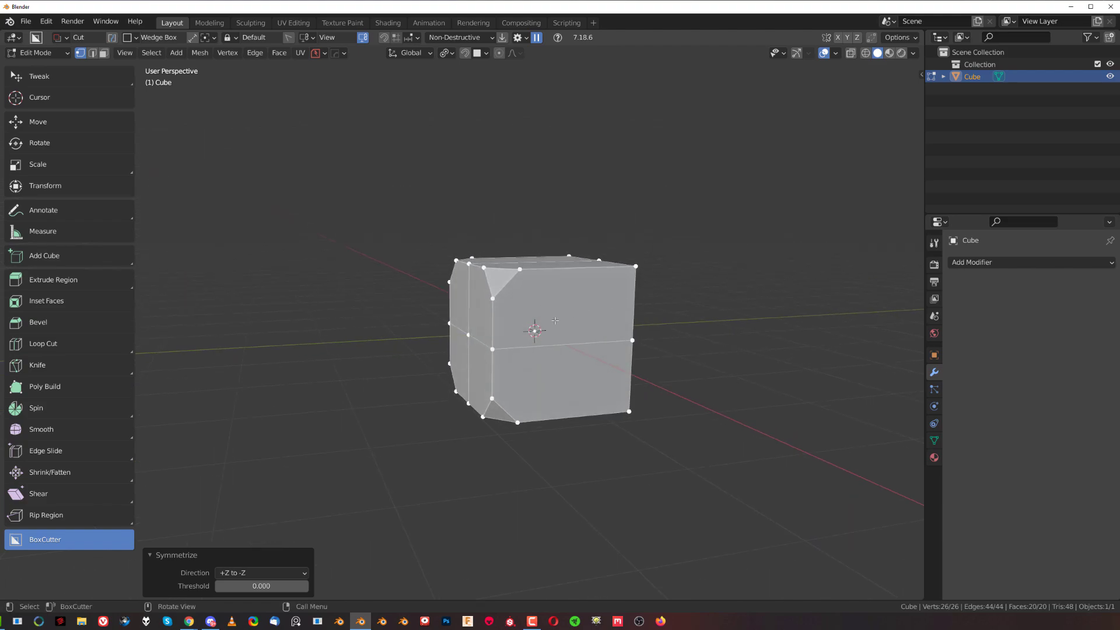
{"action": "middle_click_drag", "start_coordinate": [554, 320], "coordinate": [665, 320]}
Step: Undo the X and Z Symmetrize operations
{"action": "key", "text": "ctrl+z"}
{"action": "key", "text": "ctrl+z"}
{"action": "key", "text": "ctrl+z"}
{"action": "key", "text": "ctrl+z"}
{"action": "key", "text": "ctrl+z"}
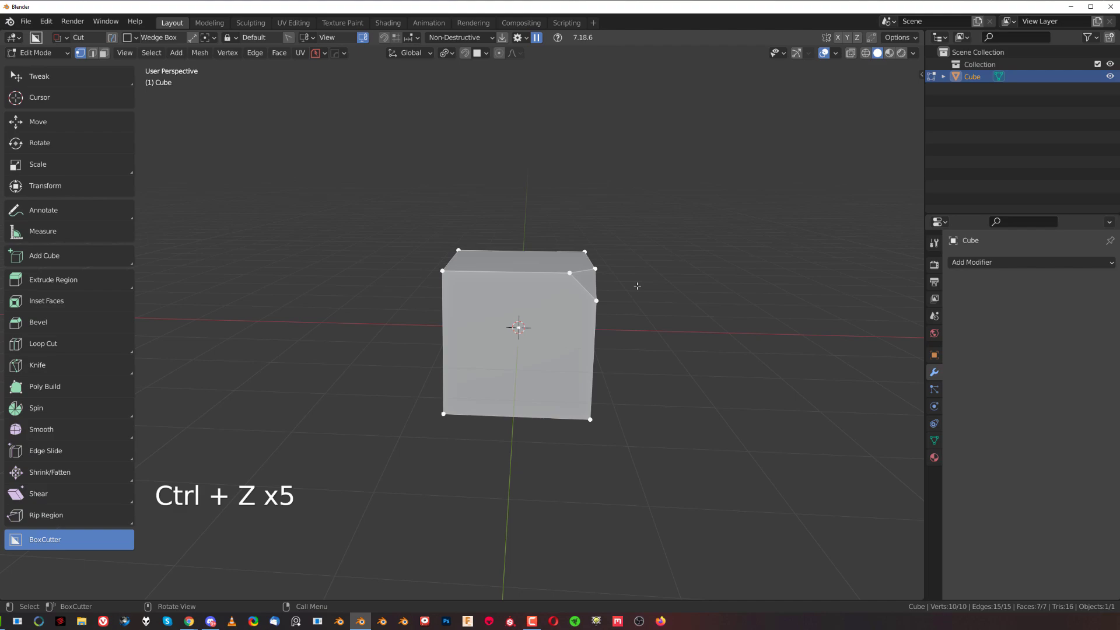
Step: Mirror the beveled corner across the cube with repeated MACHIN3 Symmetrize operations, including Z from + to -
{"action": "middle_click_drag", "start_coordinate": [637, 286], "coordinate": [620, 317]}
{"action": "scroll", "coordinate": [571, 281], "scroll_direction": "up", "scroll_amount": 4}
{"action": "scroll", "coordinate": [614, 312], "scroll_direction": "down", "scroll_amount": 4}
{"action": "key", "text": "alt+x"}
{"action": "key", "text": "alt+x"}
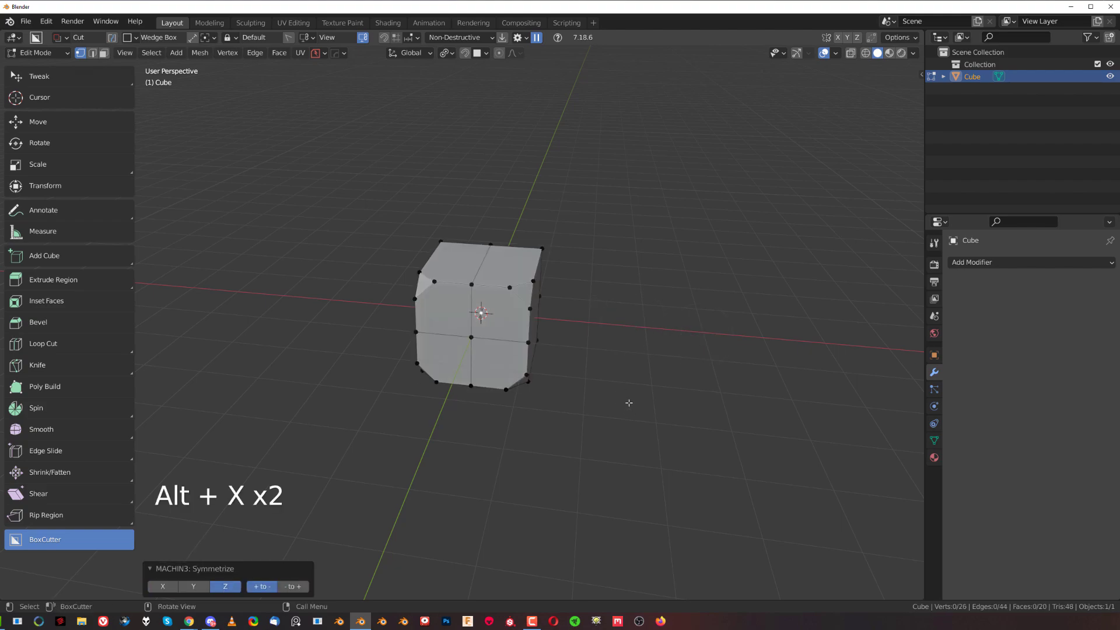
{"action": "middle_click_drag", "start_coordinate": [629, 403], "coordinate": [759, 385]}
{"action": "key", "text": "alt+x"}
{"action": "middle_click_drag", "start_coordinate": [687, 329], "coordinate": [633, 327]}
{"action": "scroll", "coordinate": [758, 309], "scroll_direction": "up", "scroll_amount": 2}
{"action": "scroll", "coordinate": [567, 335], "scroll_direction": "up", "scroll_amount": 2}
Step: Undo the MACHIN3 Symmetrize operations back to the single beveled corner
{"action": "key", "text": "ctrl+z"}
{"action": "key", "text": "ctrl+z"}
{"action": "key", "text": "ctrl+z"}
{"action": "key", "text": "ctrl+z"}
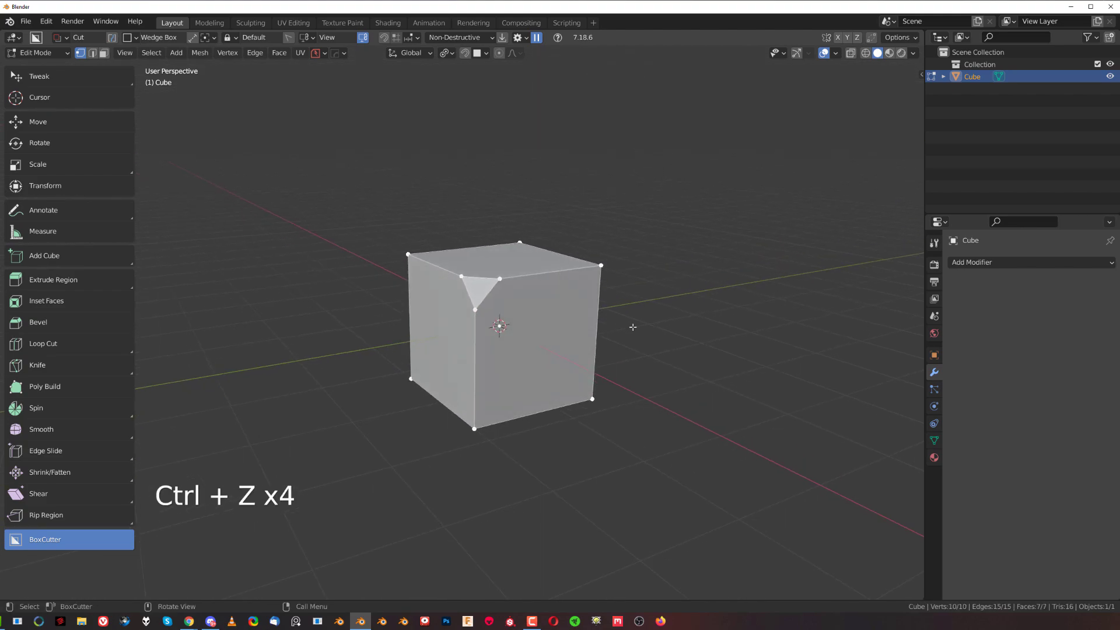
{"action": "key", "text": "alt+x"}
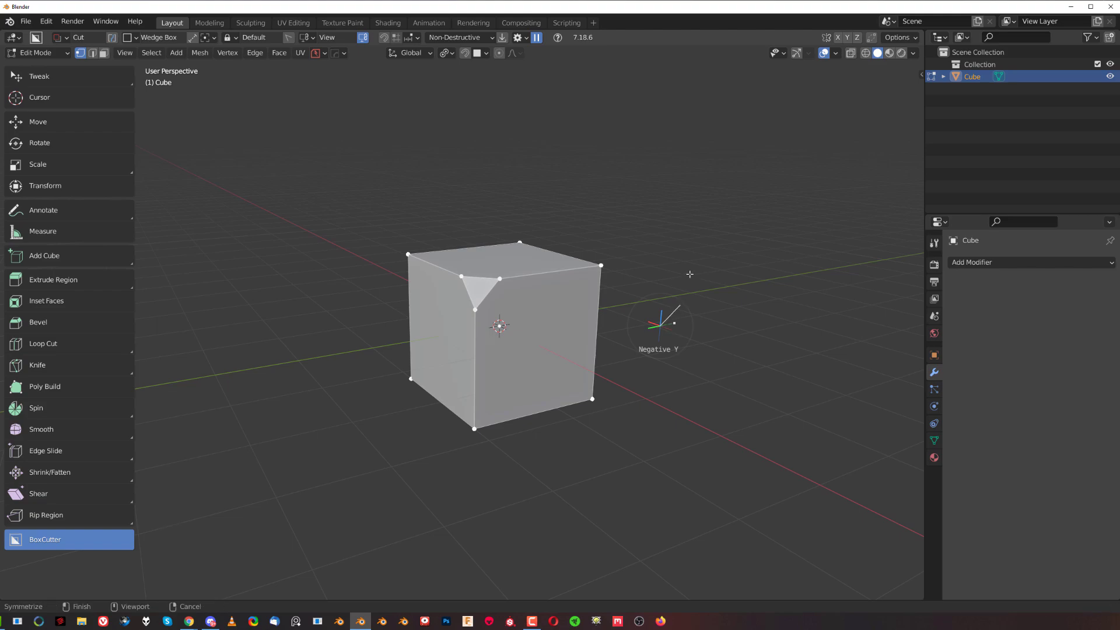
{"action": "right_click", "coordinate": [675, 290]}
{"action": "key", "text": "ctrl+z"}
Step: Try MACHIN3 Symmetrize along Y from - to +, and undo it
{"action": "middle_click_drag", "start_coordinate": [673, 310], "coordinate": [619, 252]}
{"action": "scroll", "coordinate": [651, 311], "scroll_direction": "up", "scroll_amount": 2}
{"action": "middle_click_drag", "start_coordinate": [619, 252], "coordinate": [590, 313]}
{"action": "key", "text": "alt+x"}
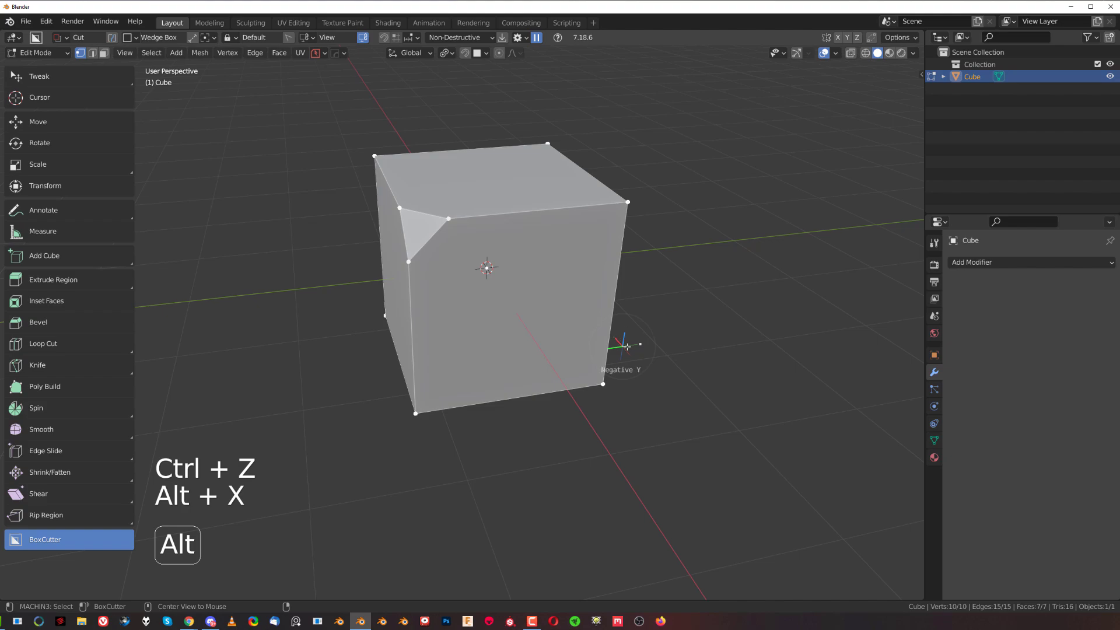
{"action": "left_click", "coordinate": [604, 347]}
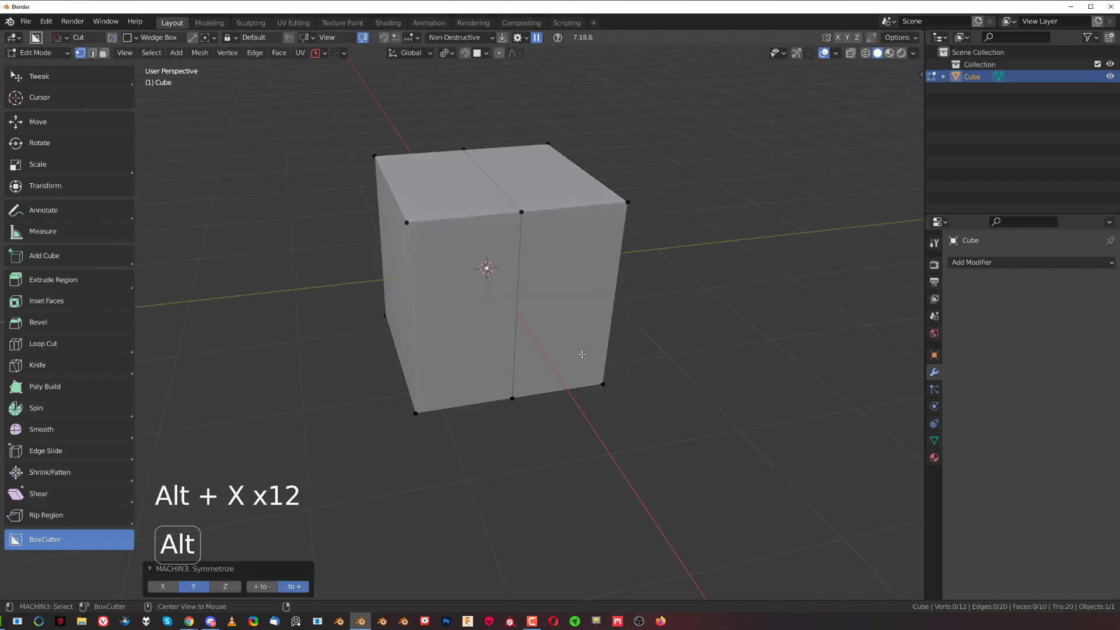
{"action": "key", "text": "alt+x"}
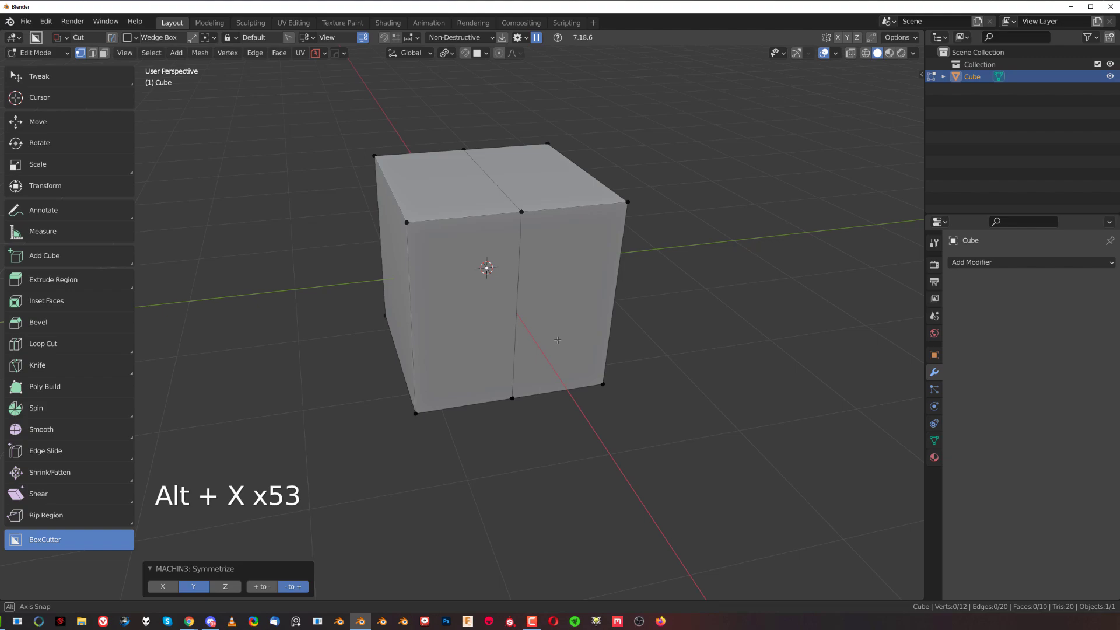
{"action": "middle_click_drag", "start_coordinate": [582, 354], "coordinate": [606, 339]}
{"action": "key", "text": "ctrl+z"}
Step: Symmetrize the mesh along X from - to + with MACHIN3 Symmetrize
{"action": "middle_click_drag", "start_coordinate": [512, 352], "coordinate": [620, 327]}
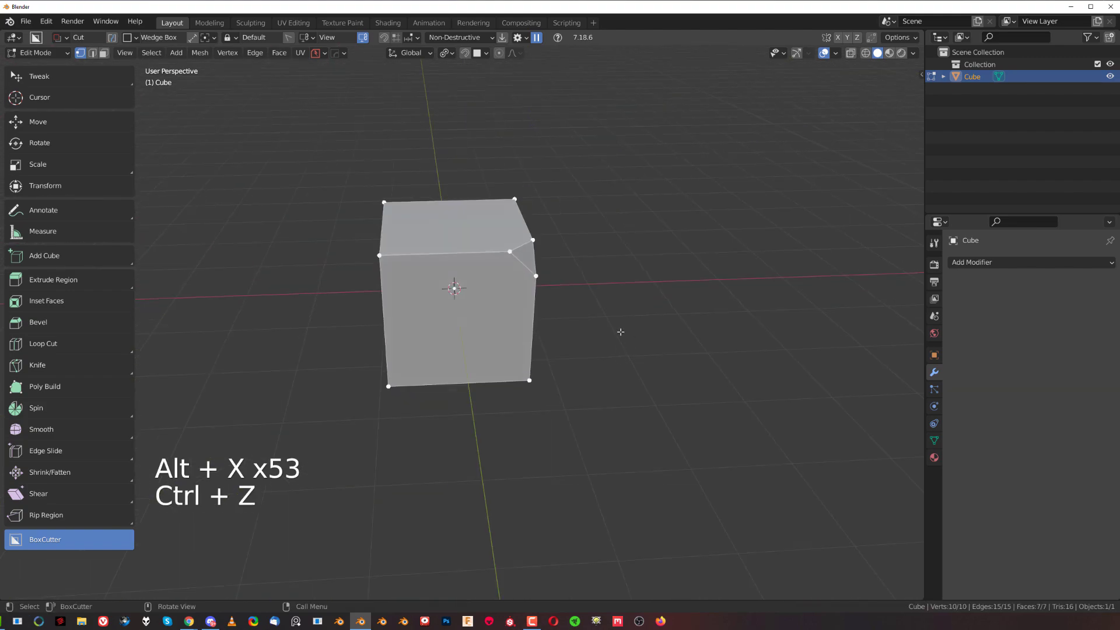
{"action": "key", "text": "alt+x"}
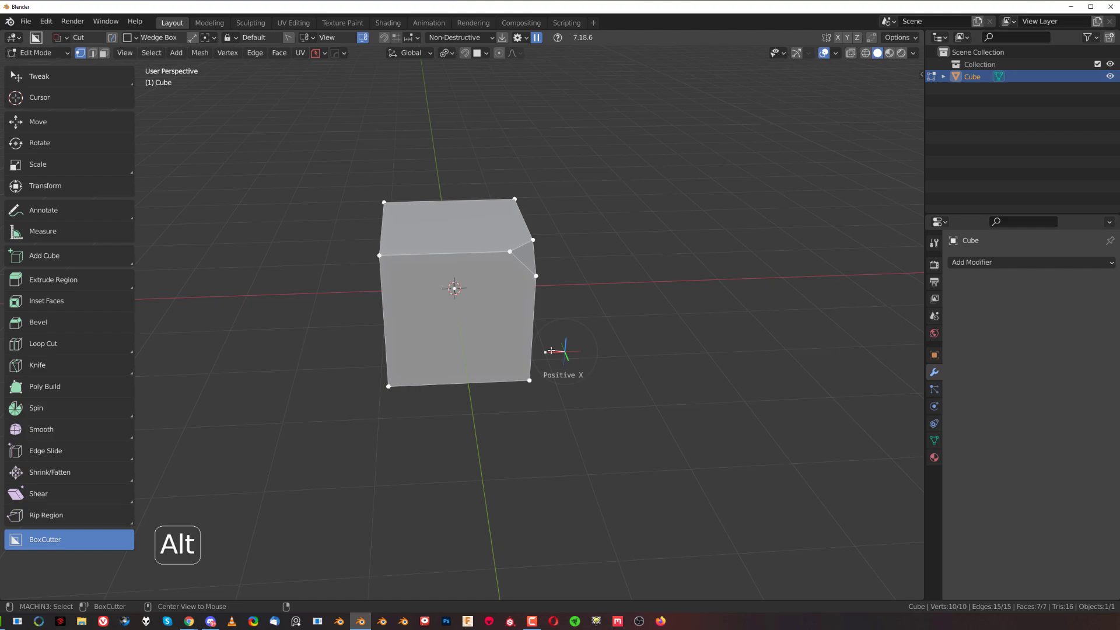
{"action": "key", "text": "alt+x"}
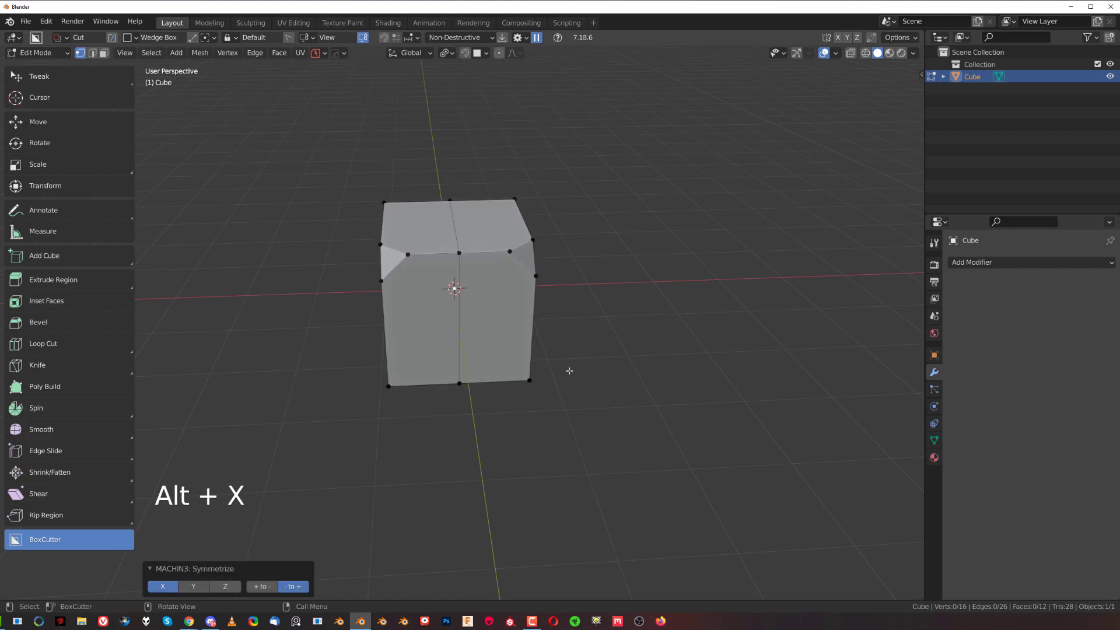
Step: Mirror the beveled corners across the Y axis and along Z from + to - with MACHIN3 Symmetrize
{"action": "middle_click_drag", "start_coordinate": [569, 371], "coordinate": [463, 348]}
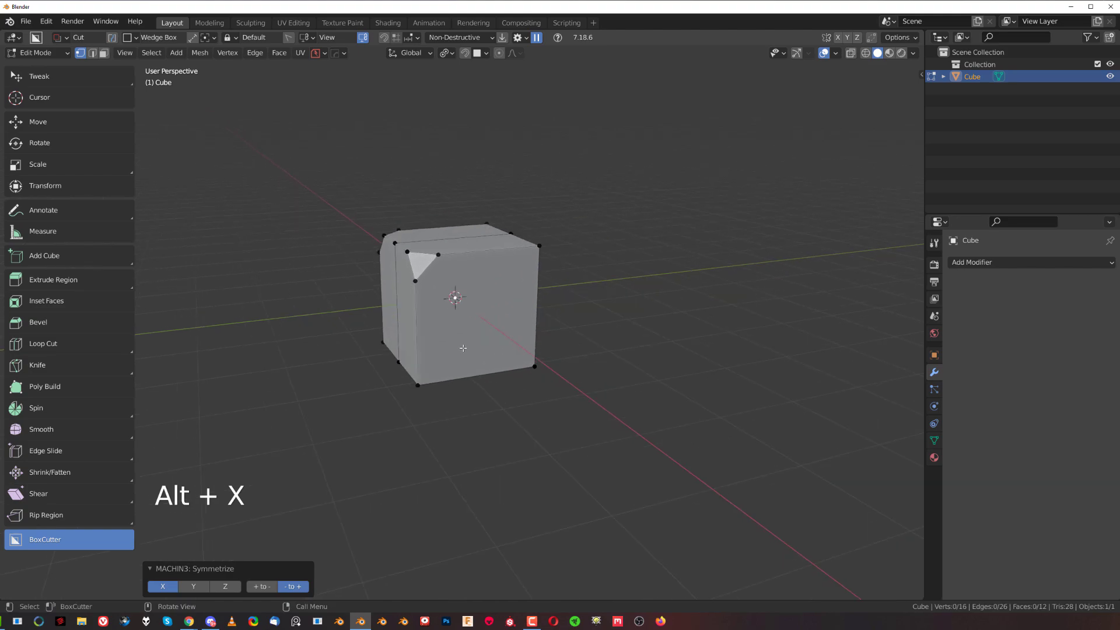
{"action": "key", "text": "alt+x"}
{"action": "key", "text": "alt+x"}
{"action": "key", "text": "alt+x"}
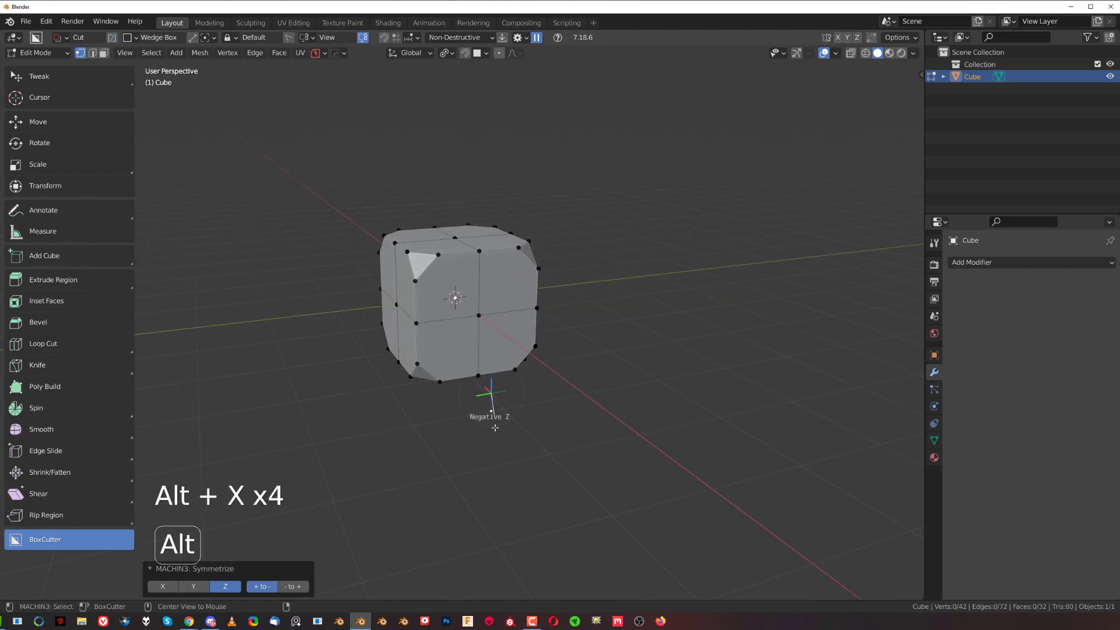
{"action": "key", "text": "alt+x"}
{"action": "key", "text": "alt+x"}
{"action": "key", "text": "alt+x"}
{"action": "key", "text": "alt+x"}
{"action": "key", "text": "alt+x"}
{"action": "key", "text": "alt+x"}
{"action": "key", "text": "alt+x"}
{"action": "key", "text": "alt+x"}
{"action": "key", "text": "alt+x"}
{"action": "key", "text": "alt+x"}
{"action": "key", "text": "alt+x"}
Step: Undo the X, Y and Z MACHIN3 Symmetrize operations
{"action": "key", "text": "ctrl+z"}
{"action": "key", "text": "ctrl+z"}
{"action": "key", "text": "ctrl+z"}
{"action": "key", "text": "ctrl+z"}
{"action": "key", "text": "ctrl+z"}
Step: Try MACHIN3 Symmetrize once more on the cube with the single beveled corner, and undo it
{"action": "middle_click_drag", "start_coordinate": [491, 407], "coordinate": [500, 374]}
{"action": "key", "text": "alt+x"}
{"action": "key", "text": "alt+x"}
{"action": "key", "text": "alt+x"}
{"action": "key", "text": "alt+x"}
{"action": "key", "text": "alt+x"}
{"action": "key", "text": "alt+x"}
{"action": "key", "text": "alt+x"}
{"action": "key", "text": "alt+x"}
{"action": "key", "text": "alt+x"}
{"action": "key", "text": "alt+x"}
{"action": "key", "text": "alt+x"}
{"action": "key", "text": "alt+x"}
{"action": "key", "text": "alt+x"}
{"action": "key", "text": "alt+x"}
{"action": "key", "text": "alt+x"}
{"action": "key", "text": "ctrl+z"}
Step: Return to Object Mode, start the Mirror Gizmo on the cube and switch its mode from Modifier to Symmetry
{"action": "key", "text": "Tab"}
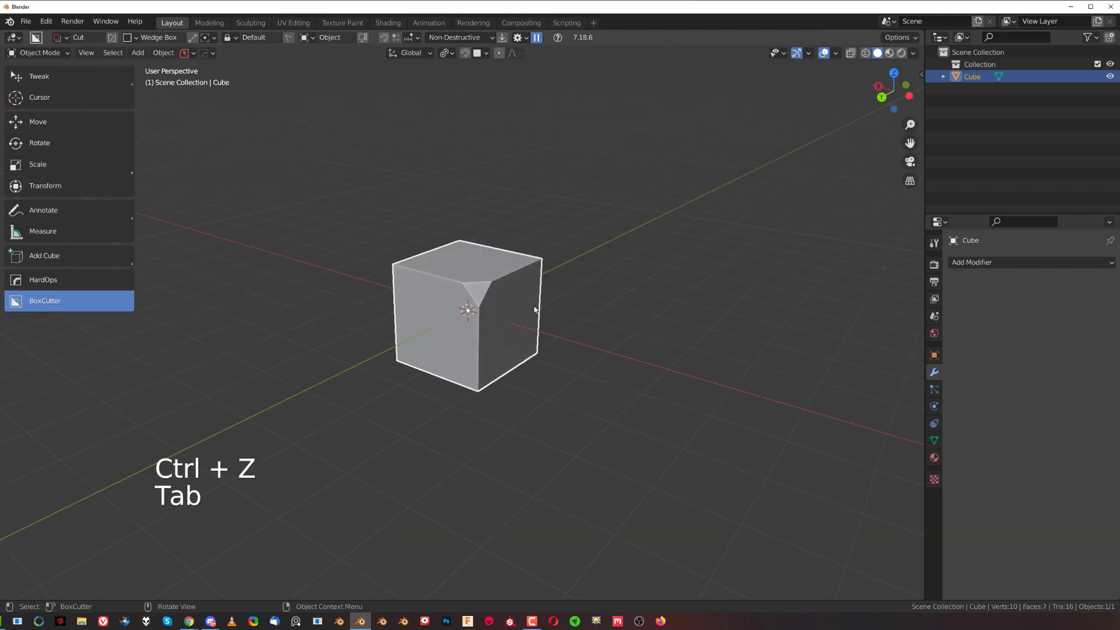
{"action": "scroll", "coordinate": [466, 304], "scroll_direction": "up", "scroll_amount": 3}
{"action": "middle_click_drag", "start_coordinate": [591, 289], "coordinate": [652, 296]}
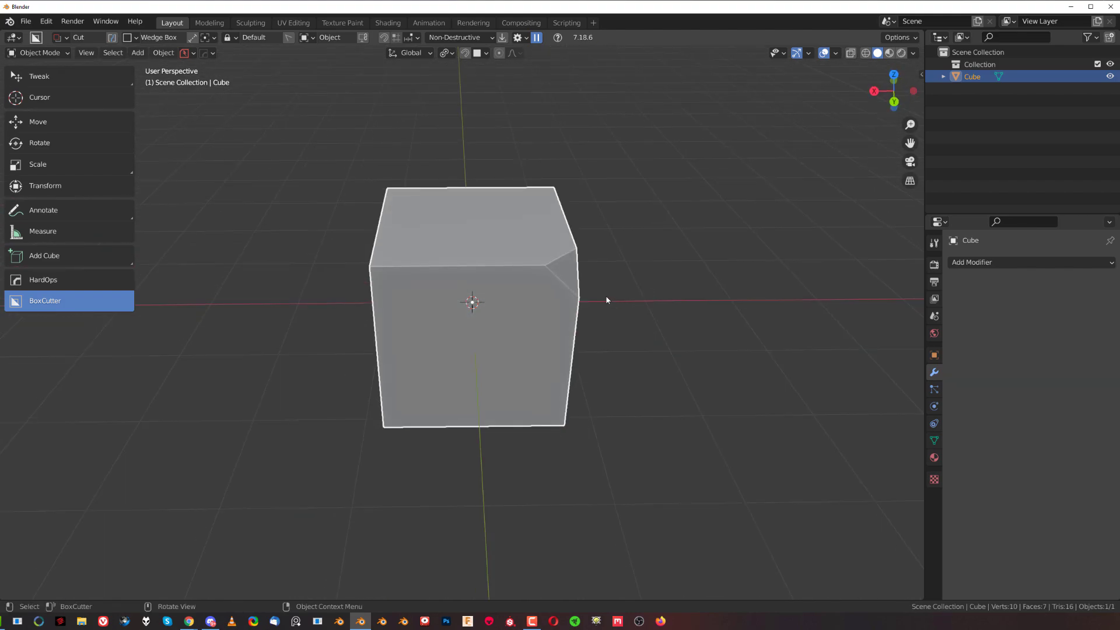
{"action": "key", "text": "alt+x"}
{"action": "key", "text": "d"}
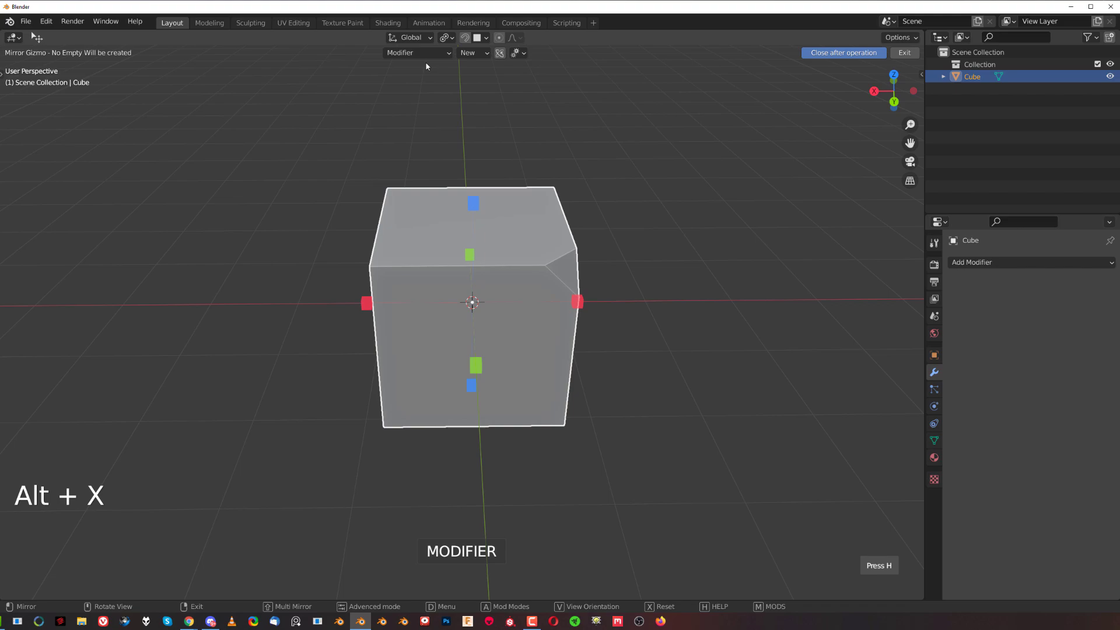
{"action": "left_click", "coordinate": [419, 54]}
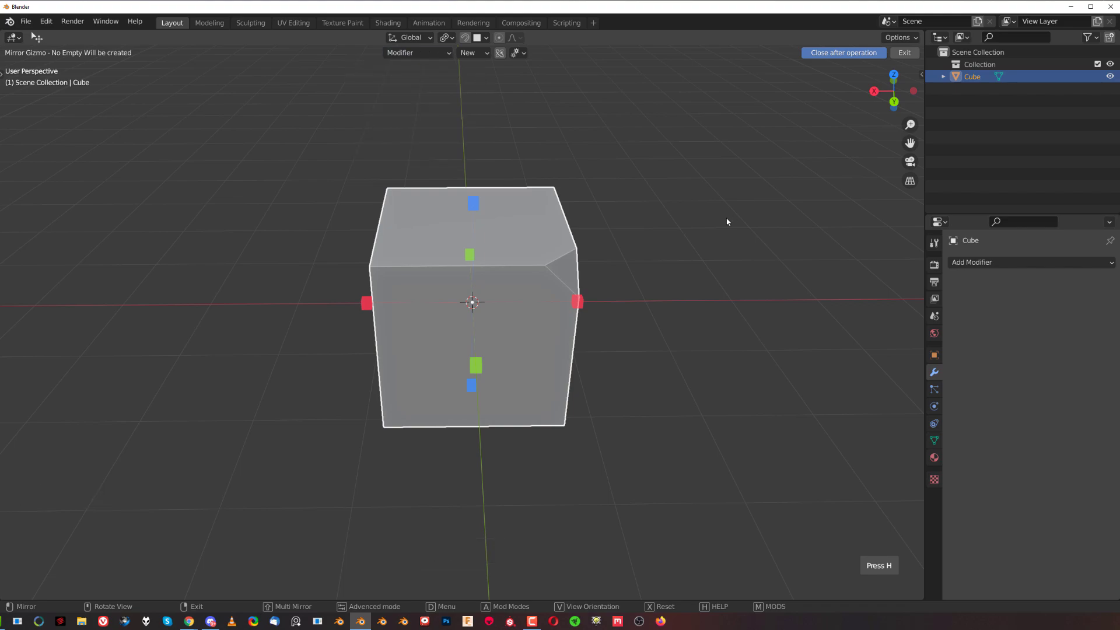
{"action": "key", "text": "d"}
{"action": "left_click", "coordinate": [523, 209]}
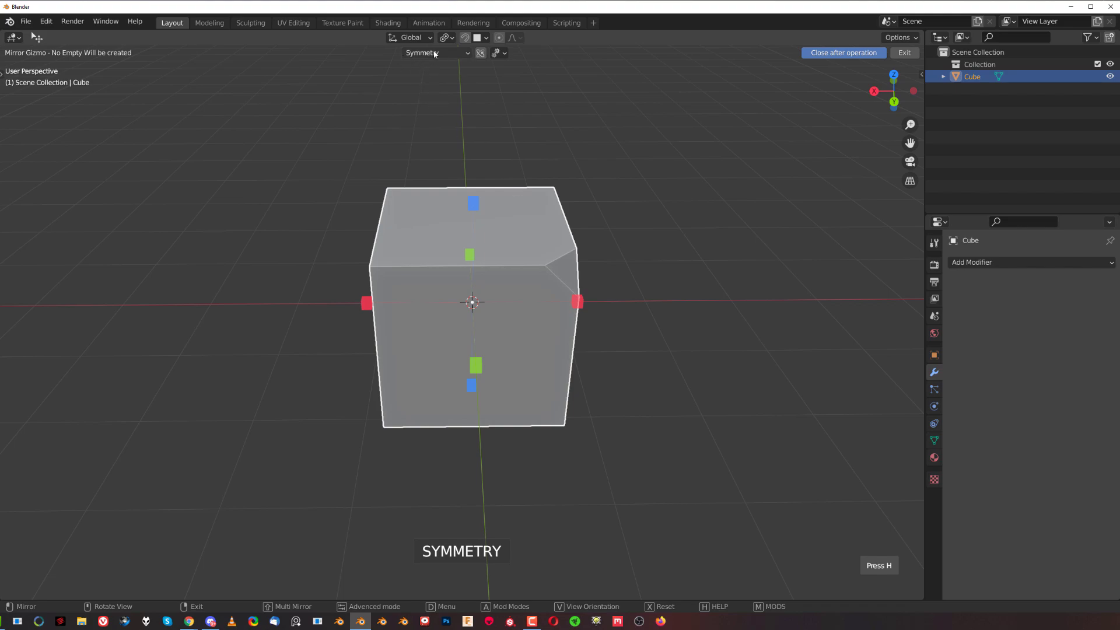
{"action": "middle_click_drag", "start_coordinate": [541, 265], "coordinate": [448, 290]}
{"action": "middle_click_drag", "start_coordinate": [534, 347], "coordinate": [628, 344]}
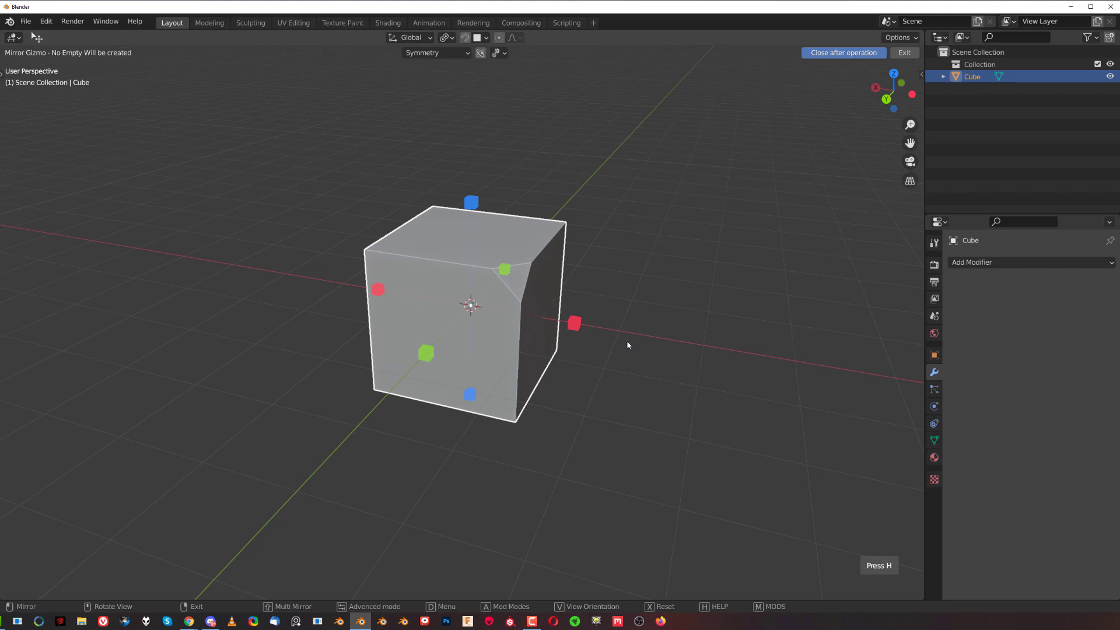
Step: Symmetrize the cube's beveled corner across the X, Y and Z axes in one Mirror Gizmo session, and exit the gizmo
{"action": "key", "text": "shift"}
{"action": "left_click", "coordinate": [573, 330], "text": "shift"}
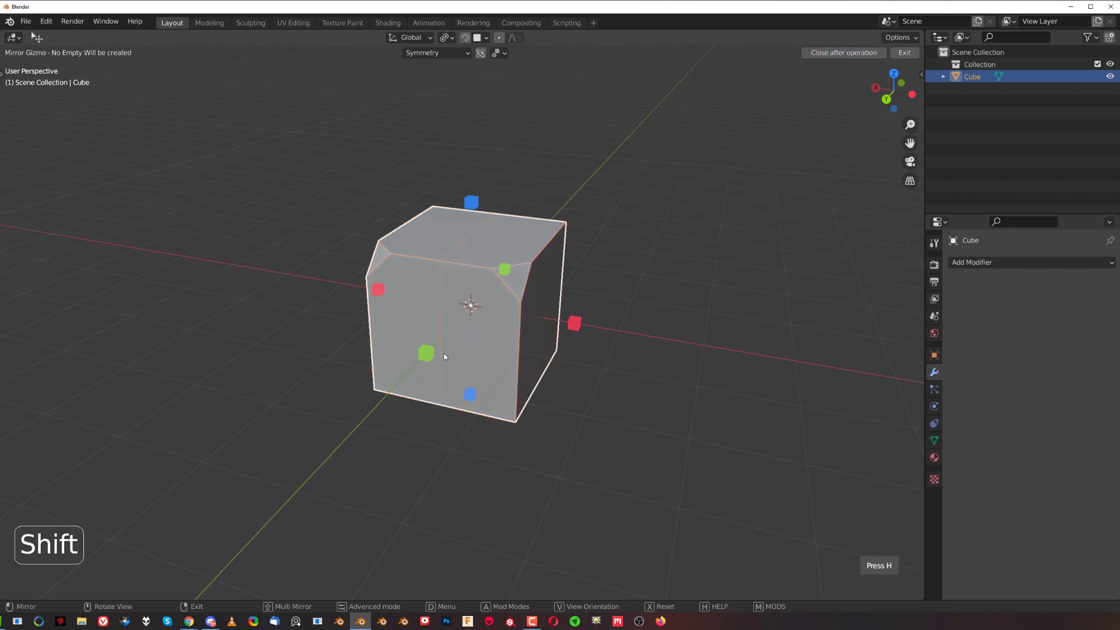
{"action": "left_click", "coordinate": [426, 353], "text": "shift"}
{"action": "left_click", "coordinate": [471, 203], "text": "shift"}
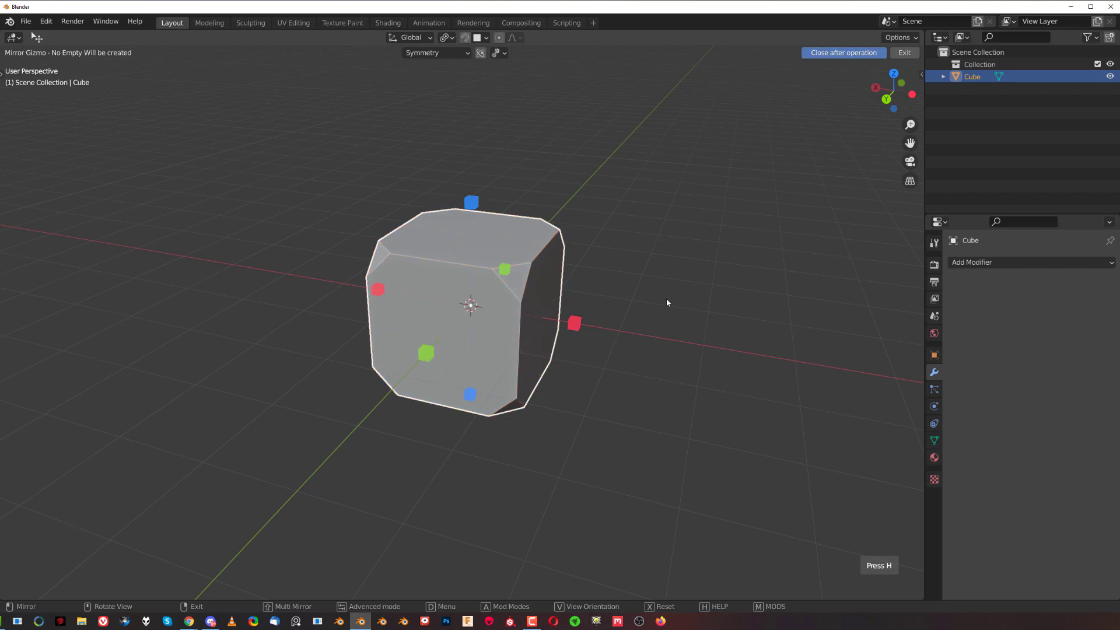
{"action": "right_click", "coordinate": [679, 323]}
{"action": "middle_click_drag", "start_coordinate": [682, 328], "coordinate": [612, 286]}
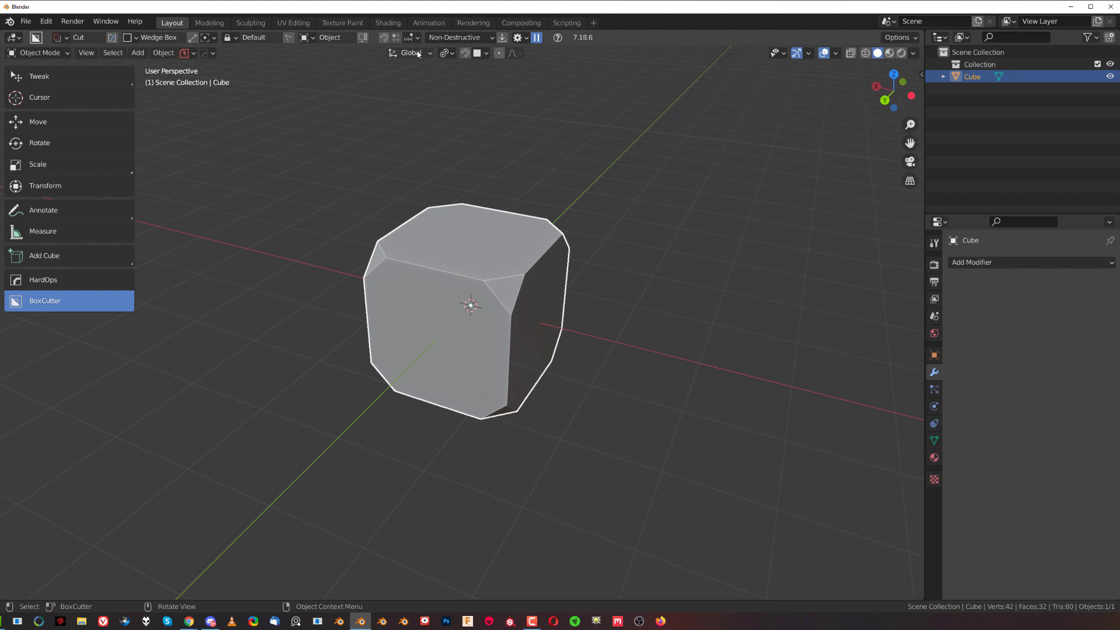
Step: Restart the Mirror Gizmo on the cube, switch it from Symmetry to Modifier mode and add a mirror modifier across the X axis
{"action": "key", "text": "alt+x"}
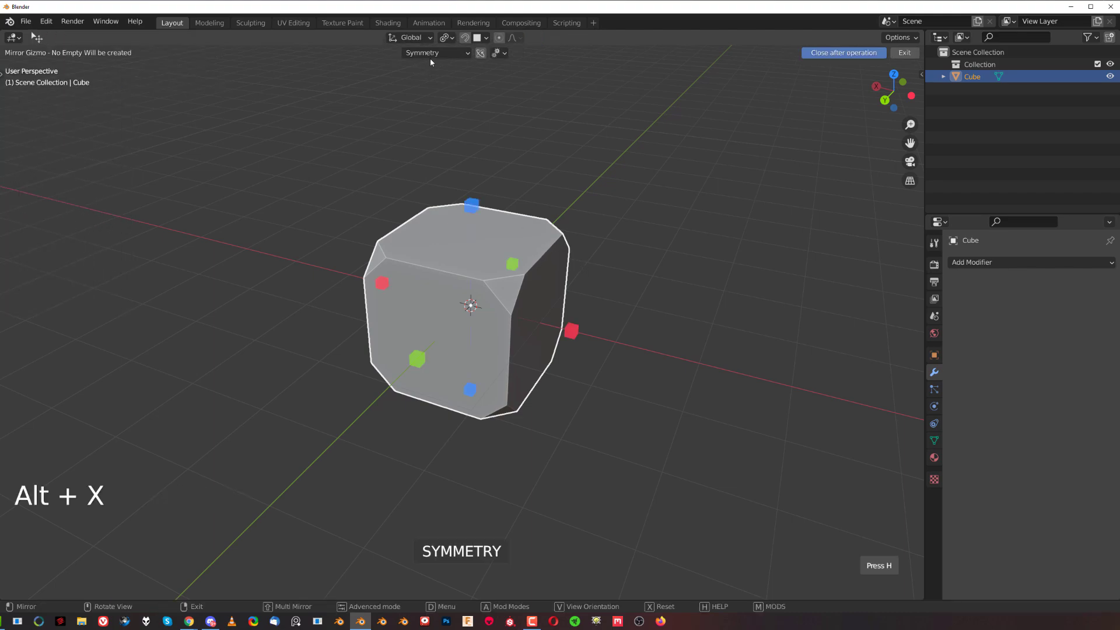
{"action": "middle_click_drag", "start_coordinate": [555, 242], "coordinate": [580, 231]}
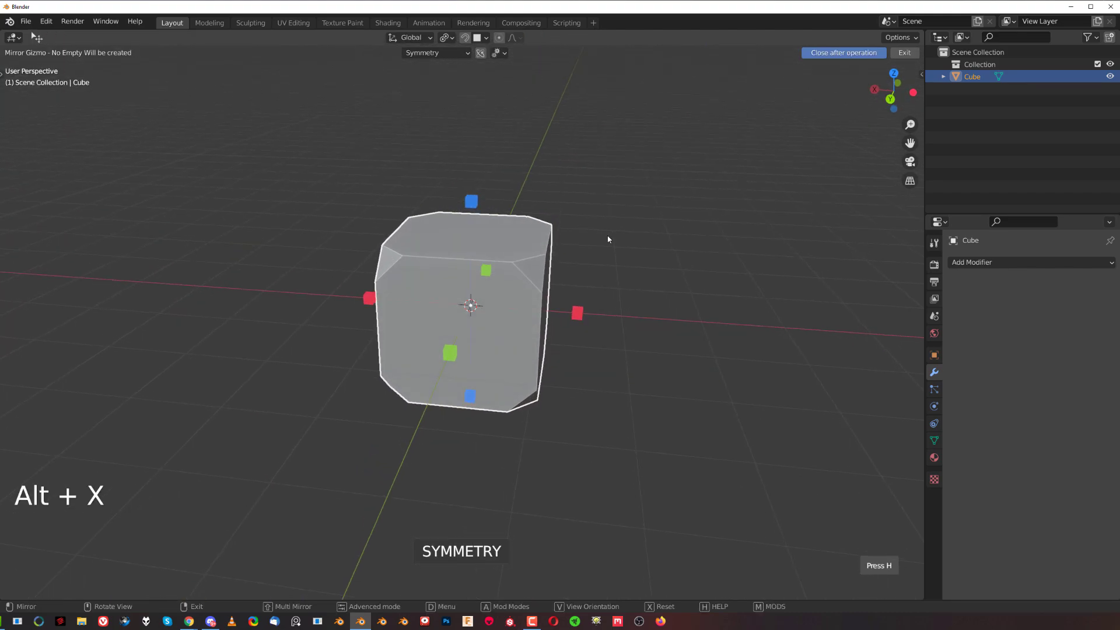
{"action": "key", "text": "a"}
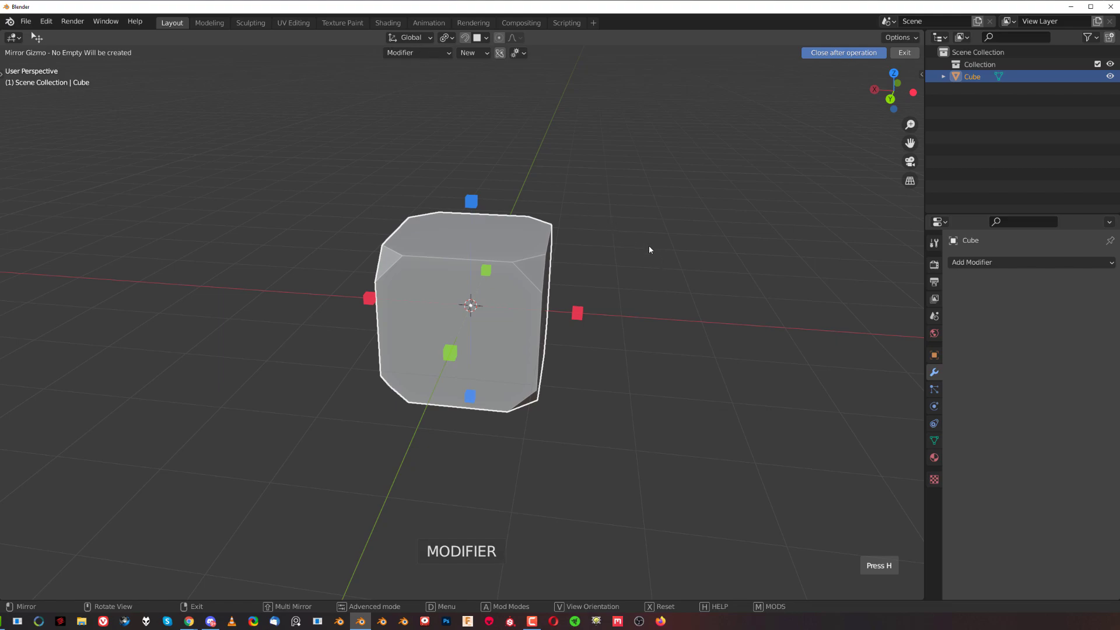
{"action": "left_click", "coordinate": [579, 312]}
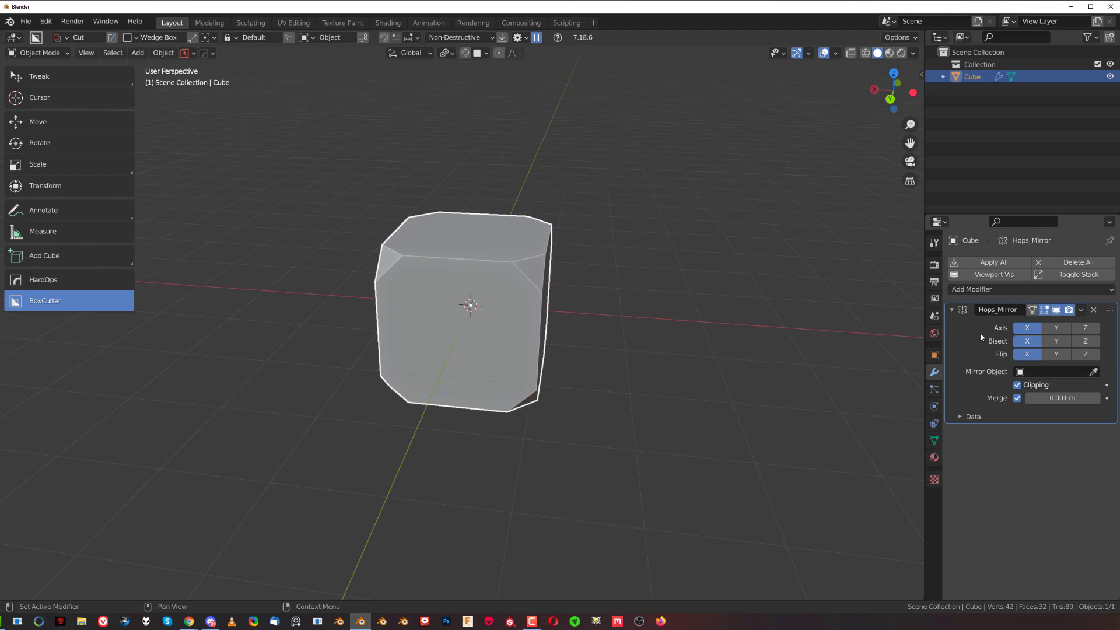
Step: Delete the mirrored cube and add a new mesh cube in its place
{"action": "middle_click_drag", "start_coordinate": [659, 279], "coordinate": [629, 306]}
{"action": "scroll", "coordinate": [566, 313], "scroll_direction": "up", "scroll_amount": 3}
{"action": "middle_click_drag", "start_coordinate": [626, 262], "coordinate": [523, 293], "text": "shift"}
{"action": "scroll", "coordinate": [547, 297], "scroll_direction": "down", "scroll_amount": 4}
{"action": "key", "text": "x"}
{"action": "left_click", "coordinate": [532, 296]}
{"action": "key", "text": "shift+a"}
{"action": "mouse_move", "coordinate": [528, 282]}
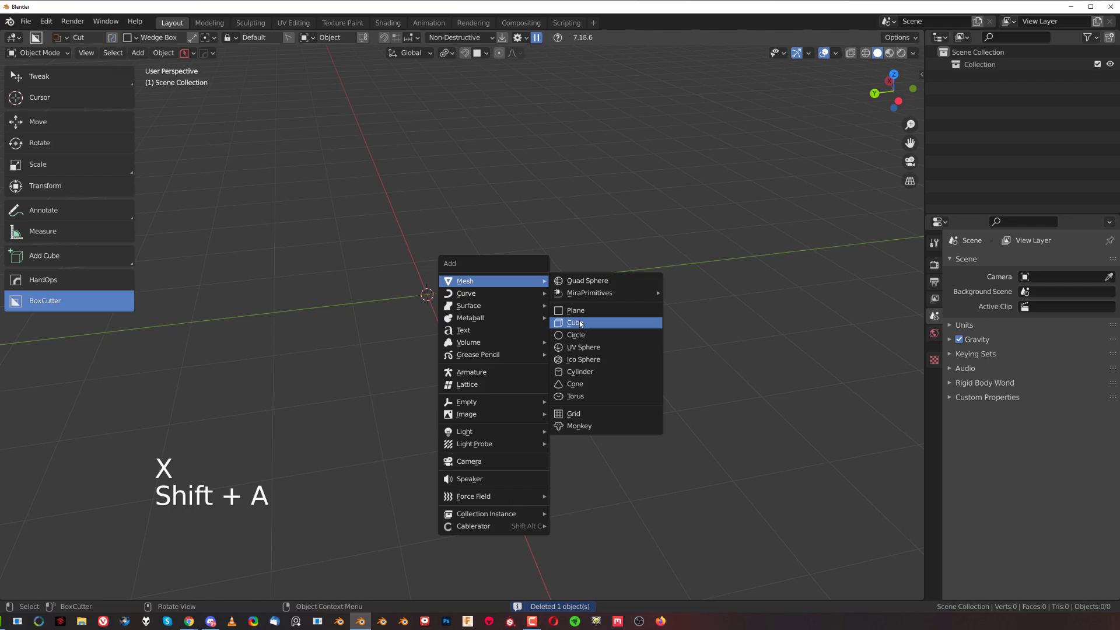
{"action": "left_click", "coordinate": [578, 322]}
Step: Enter Edit Mode on the new cube and vertex-bevel one upper corner
{"action": "key", "text": "Tab"}
{"action": "middle_click_drag", "start_coordinate": [529, 295], "coordinate": [476, 305]}
{"action": "left_click", "coordinate": [456, 307]}
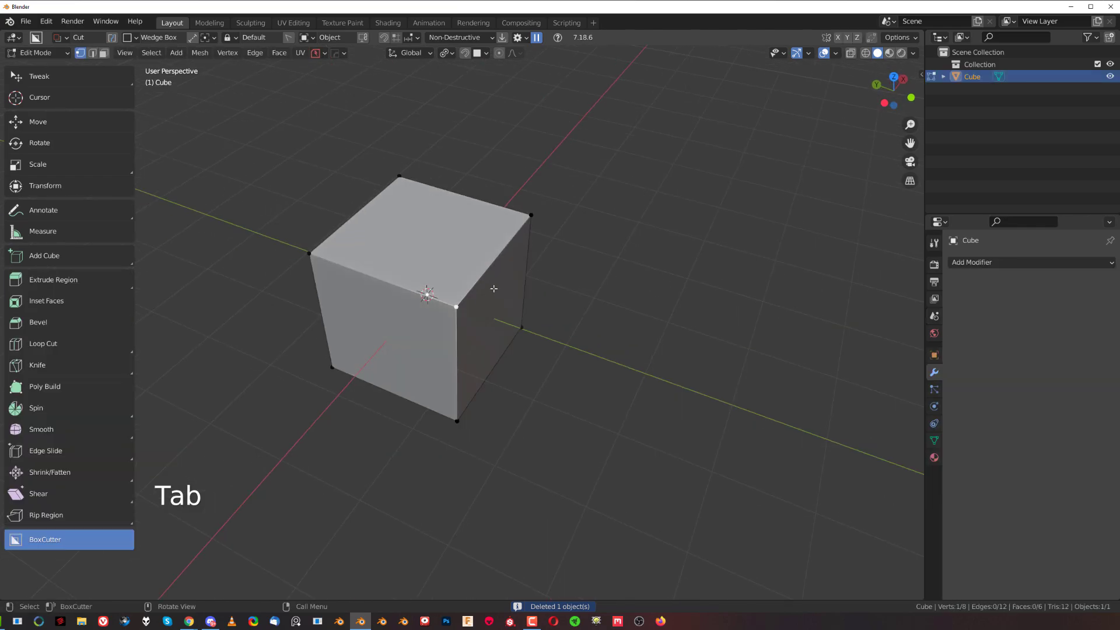
{"action": "key", "text": "ctrl+b"}
{"action": "key", "text": "v"}
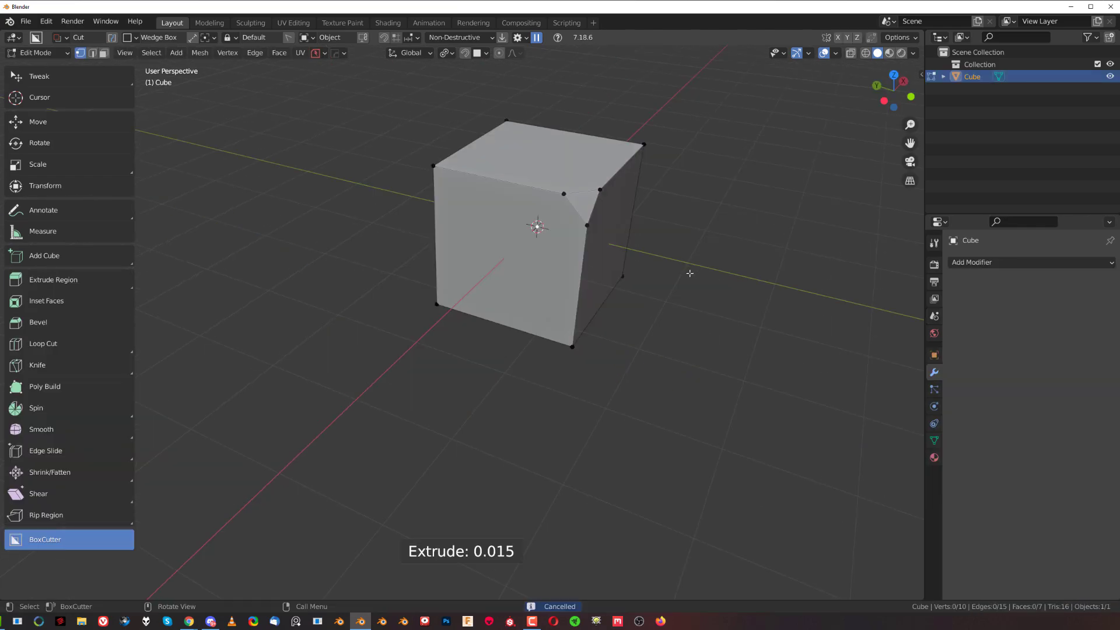
{"action": "middle_click_drag", "start_coordinate": [689, 297], "coordinate": [669, 322], "text": "shift"}
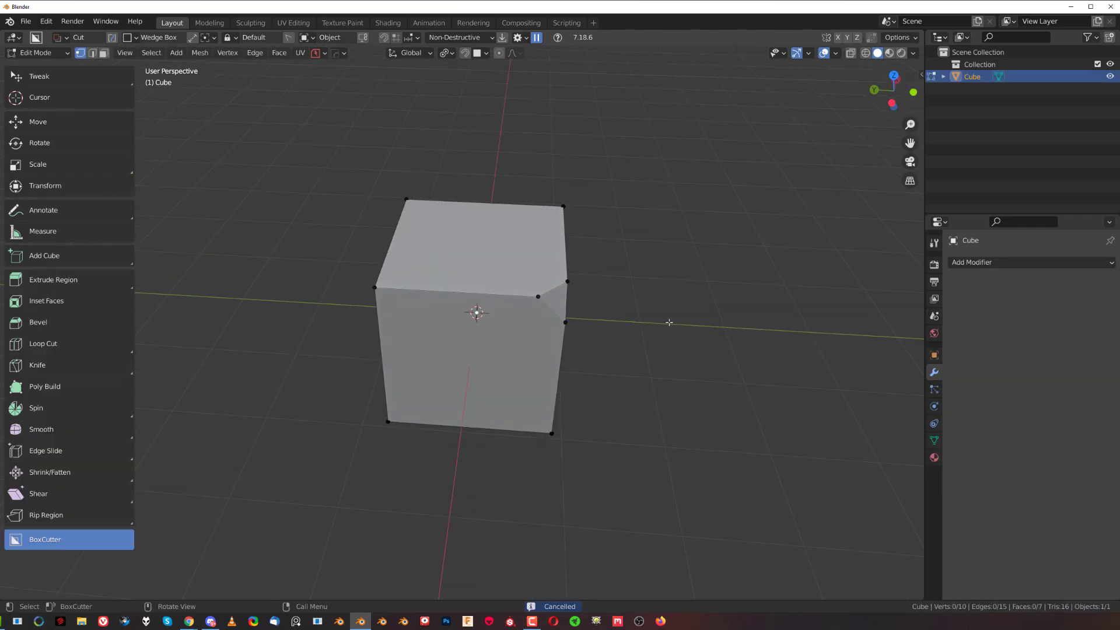
Step: Mirror the beveled corner to all eight cube corners with MACHIN3 Symmetrize along X, Y and Z, using + to - for Z
{"action": "key", "text": "alt+x"}
{"action": "middle_click_drag", "start_coordinate": [592, 346], "coordinate": [720, 255]}
{"action": "key", "text": "x"}
{"action": "key", "text": "alt+x"}
{"action": "key", "text": "x"}
{"action": "key", "text": "alt+x"}
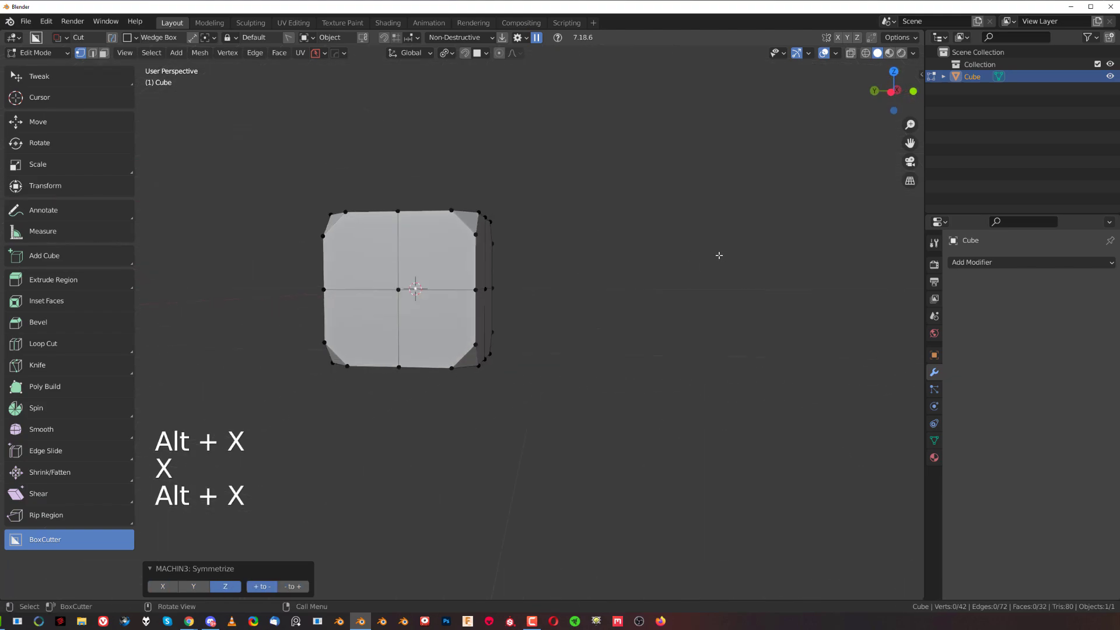
Step: Vertex-slide one top vertex of the nearest beveled corner along its top edge, away from the corner, to widen the bevel
{"action": "scroll", "coordinate": [421, 347], "scroll_direction": "up", "scroll_amount": 2}
{"action": "middle_click_drag", "start_coordinate": [421, 347], "coordinate": [510, 304], "text": "shift"}
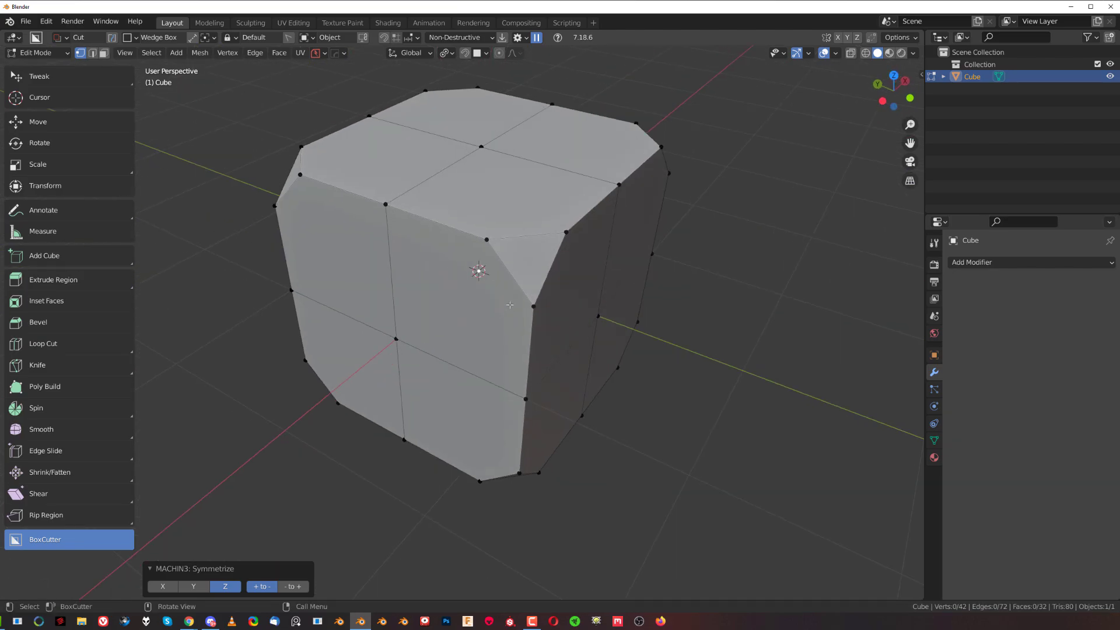
{"action": "left_click", "coordinate": [488, 239]}
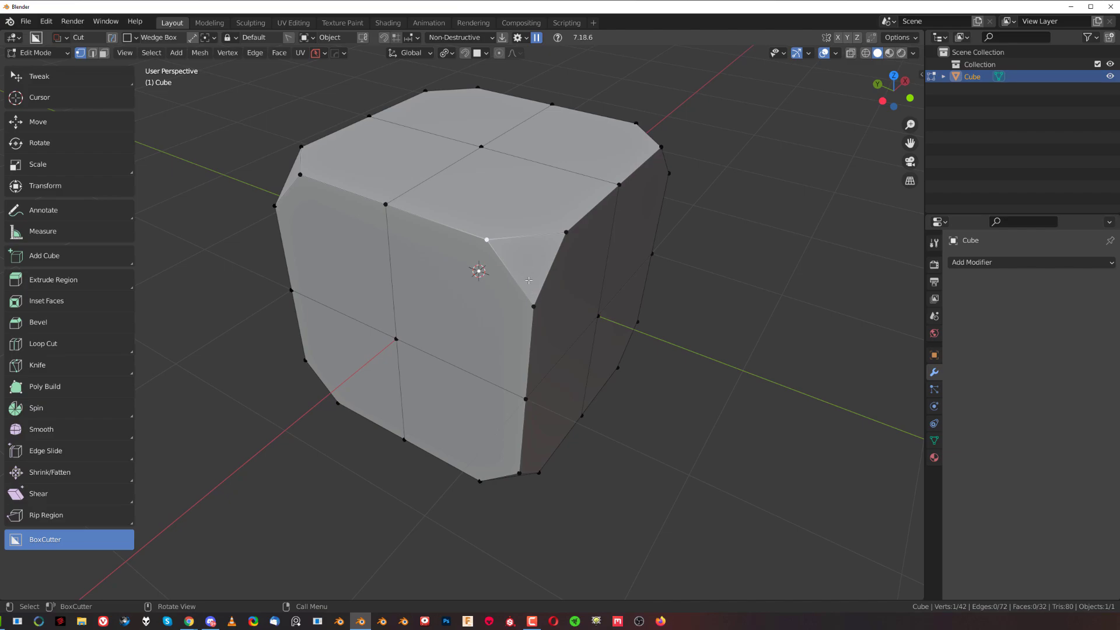
{"action": "middle_click_drag", "start_coordinate": [552, 259], "coordinate": [558, 285], "text": "shift"}
{"action": "key", "text": "g"}
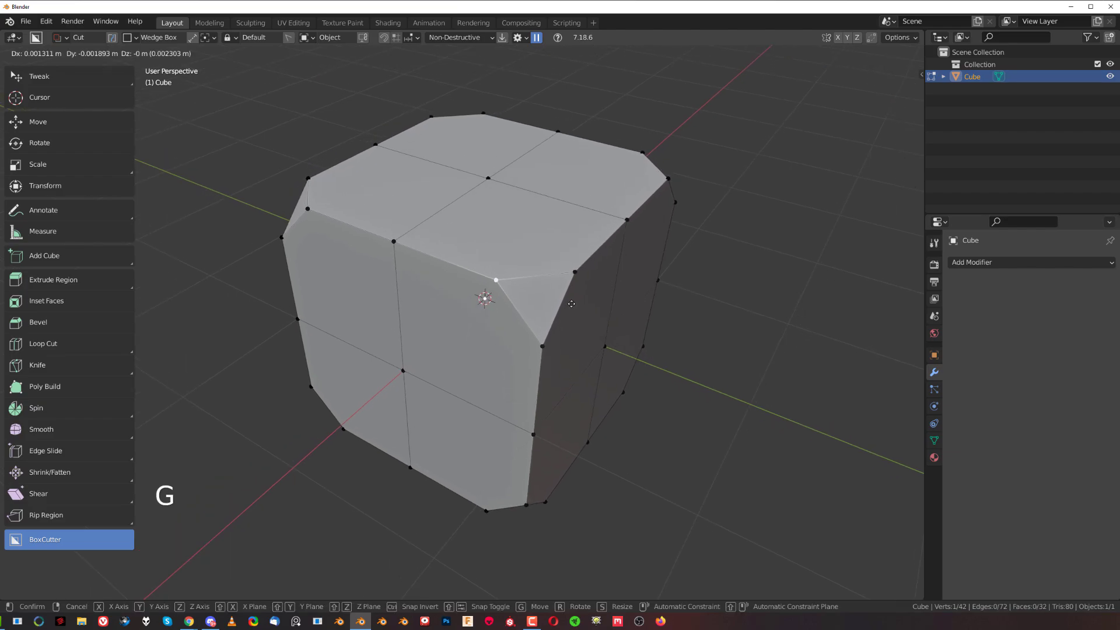
{"action": "key", "text": "g"}
{"action": "left_click", "coordinate": [558, 278]}
Step: Vertex-slide the other top vertex of the same beveled corner along its edge by a factor of 0.384
{"action": "left_click", "coordinate": [575, 271]}
{"action": "key", "text": "g"}
{"action": "key", "text": "g"}
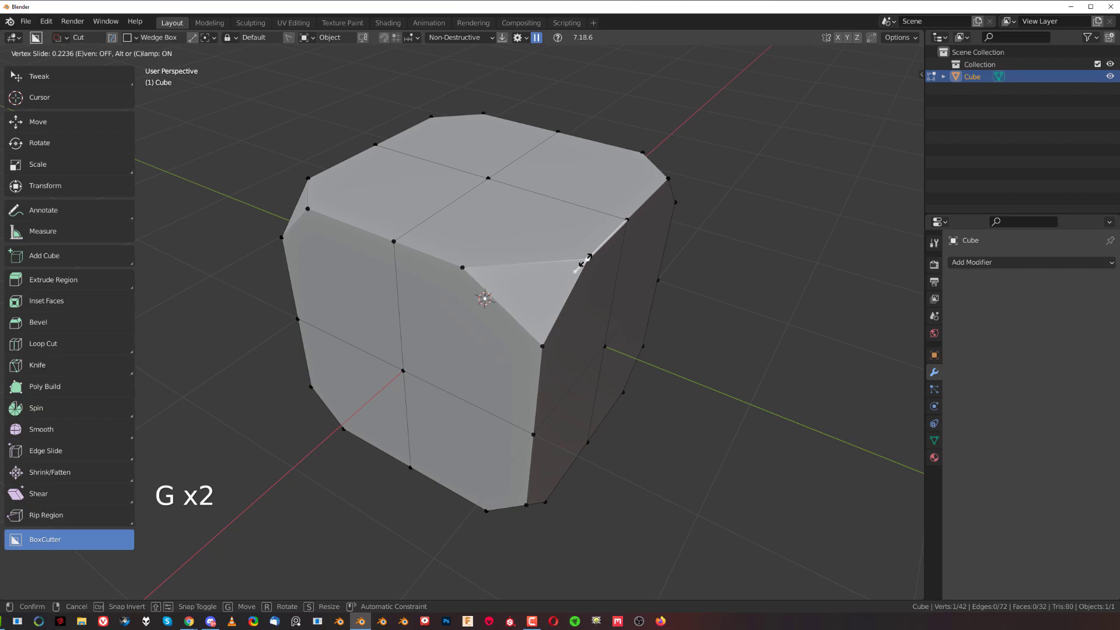
{"action": "left_click", "coordinate": [590, 279]}
{"action": "scroll", "coordinate": [577, 292], "scroll_direction": "down", "scroll_amount": 3}
{"action": "mouse_move", "coordinate": [549, 310]}
{"action": "middle_mouse_down"}
{"action": "mouse_move", "coordinate": [597, 306]}
{"action": "mouse_move", "coordinate": [535, 306]}
{"action": "mouse_move", "coordinate": [569, 308]}
{"action": "middle_mouse_up"}
{"action": "scroll", "coordinate": [535, 306], "scroll_direction": "up", "scroll_amount": 2}
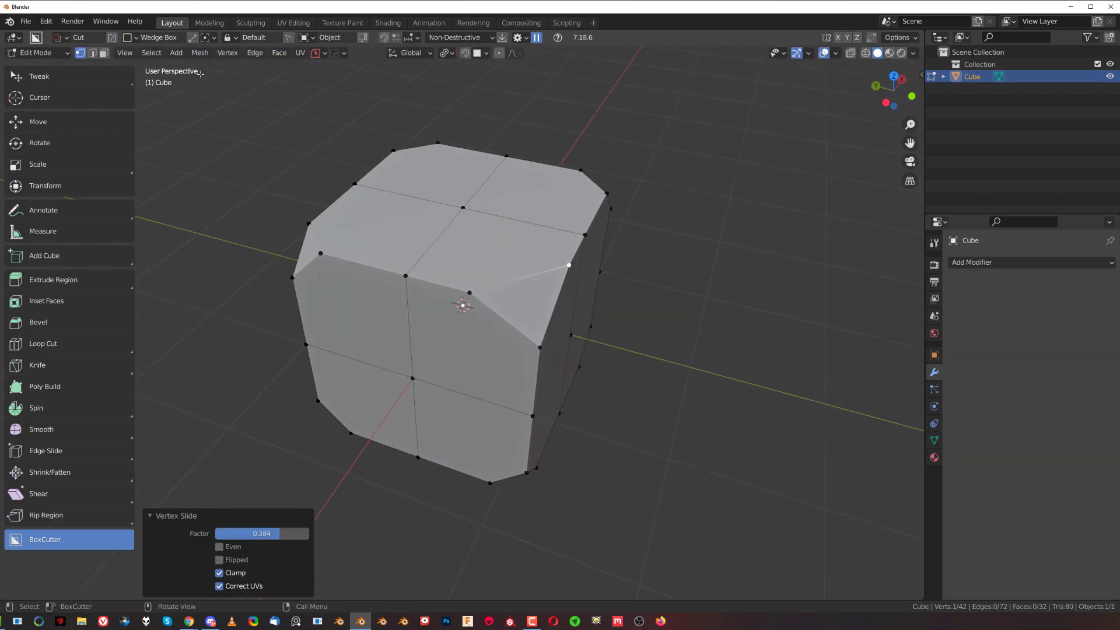
Step: Try MACHIN3 Symmetrize along X from + to -, undo it, and symmetrize the widened corner along Y from - to + instead
{"action": "scroll", "coordinate": [450, 275], "scroll_direction": "down", "scroll_amount": 2}
{"action": "middle_click_drag", "start_coordinate": [449, 274], "coordinate": [480, 275]}
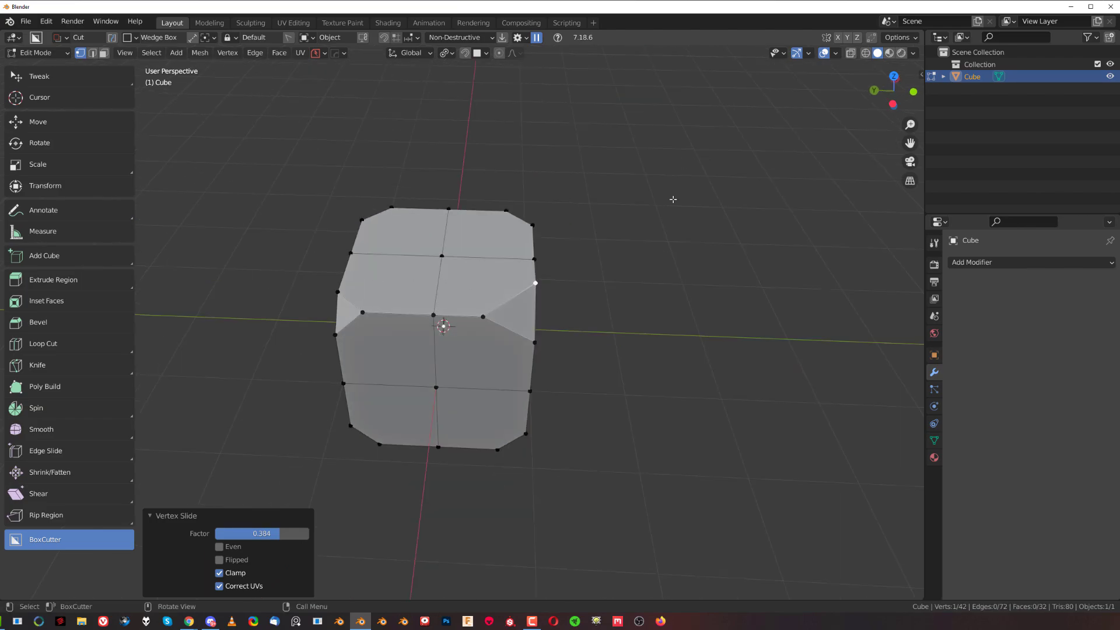
{"action": "middle_click_drag", "start_coordinate": [674, 199], "coordinate": [727, 254], "text": "shift"}
{"action": "key", "text": "alt+x"}
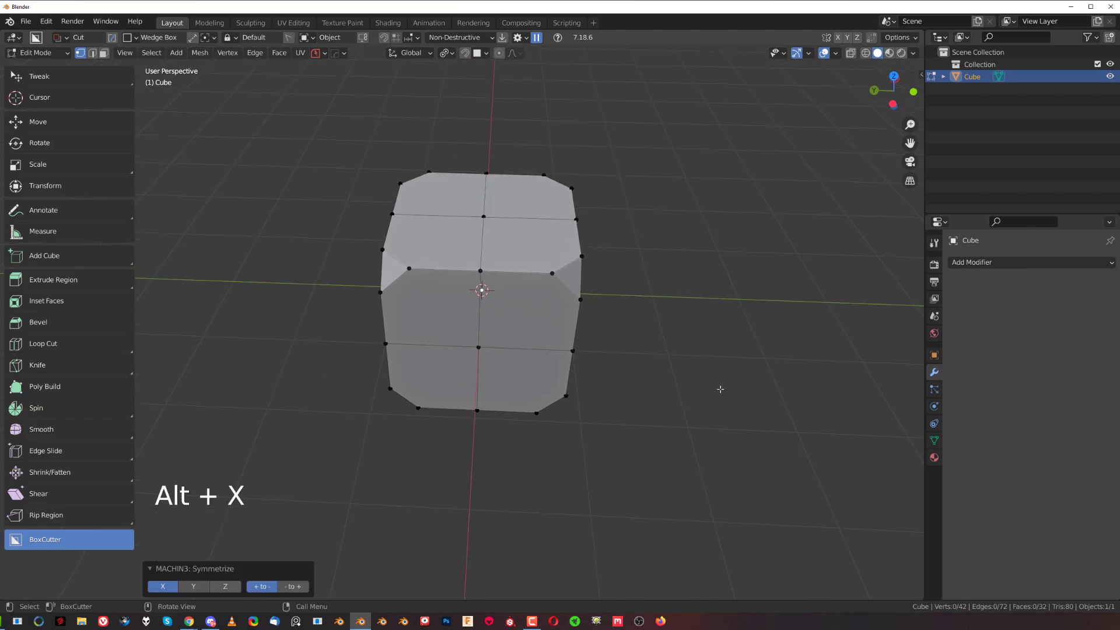
{"action": "key", "text": "ctrl+z"}
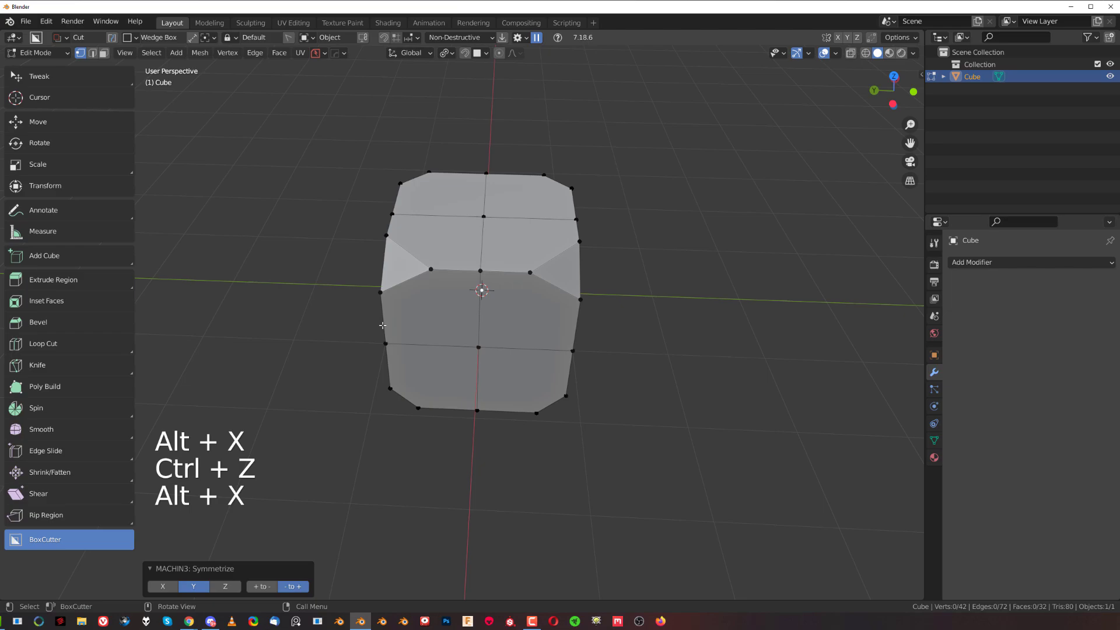
{"action": "middle_click_drag", "start_coordinate": [382, 325], "coordinate": [584, 283]}
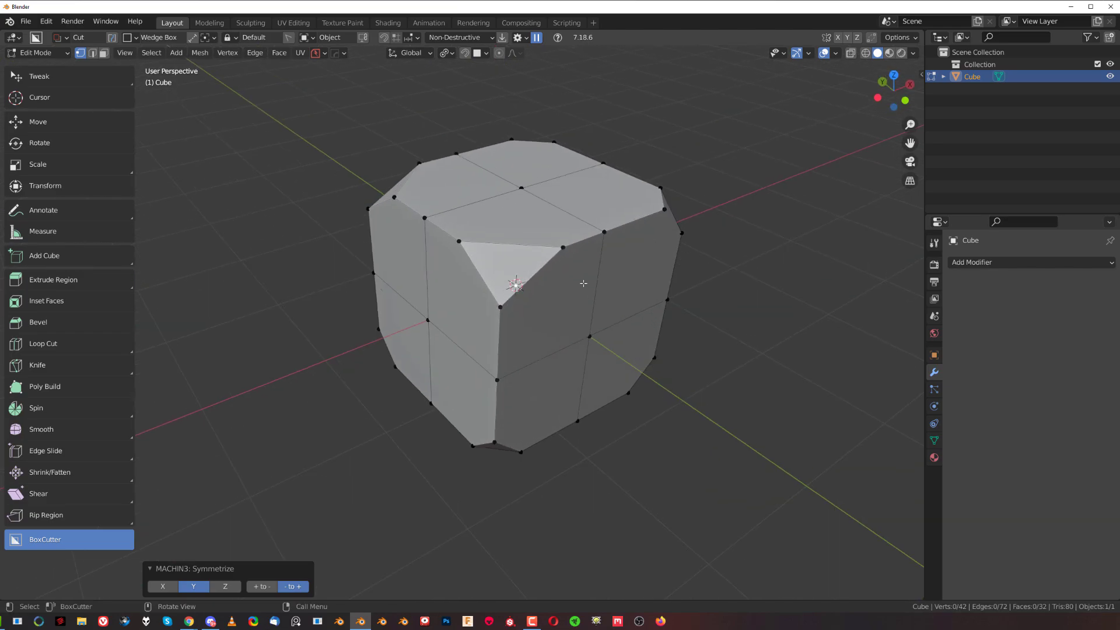